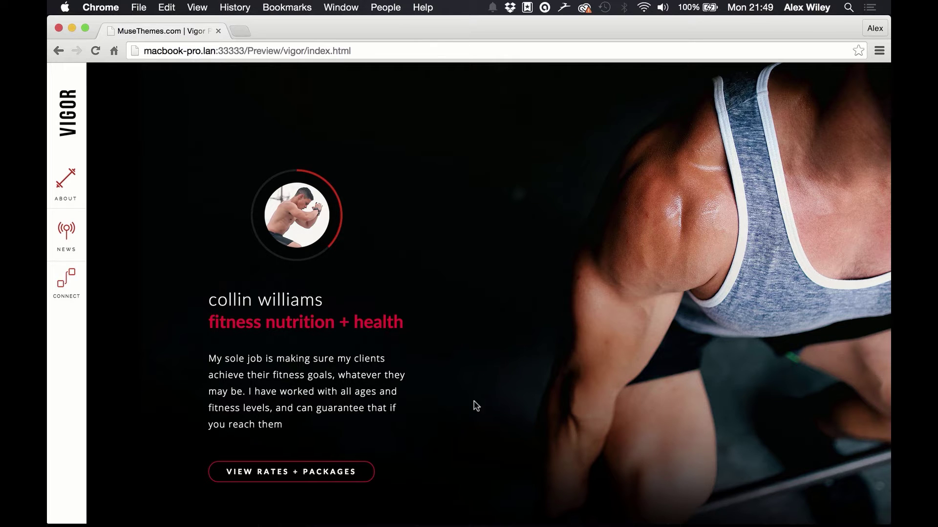
Look through the Vigor home page from the trainer introduction down to the Starter, Standard and Super pricing packages.
scroll(474, 409, down, 2)
scroll(473, 407, down, 6)
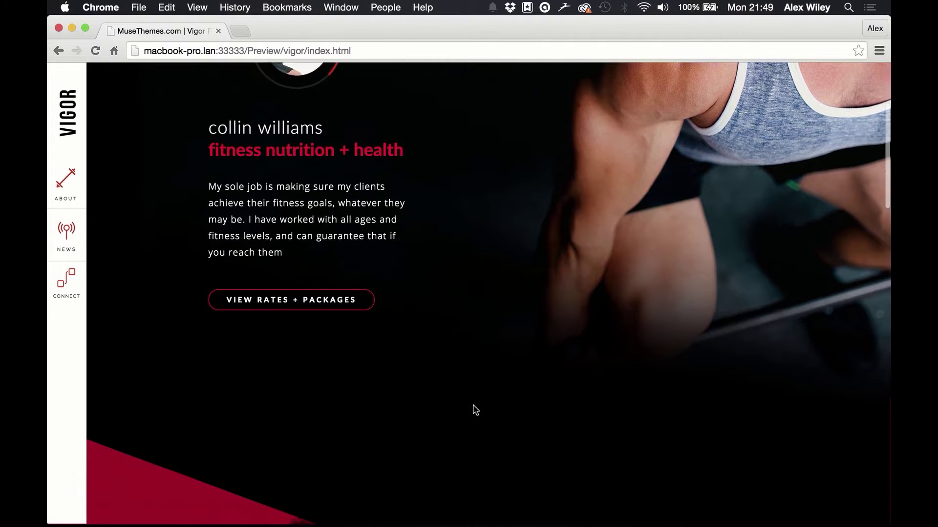
scroll(473, 406, down, 2)
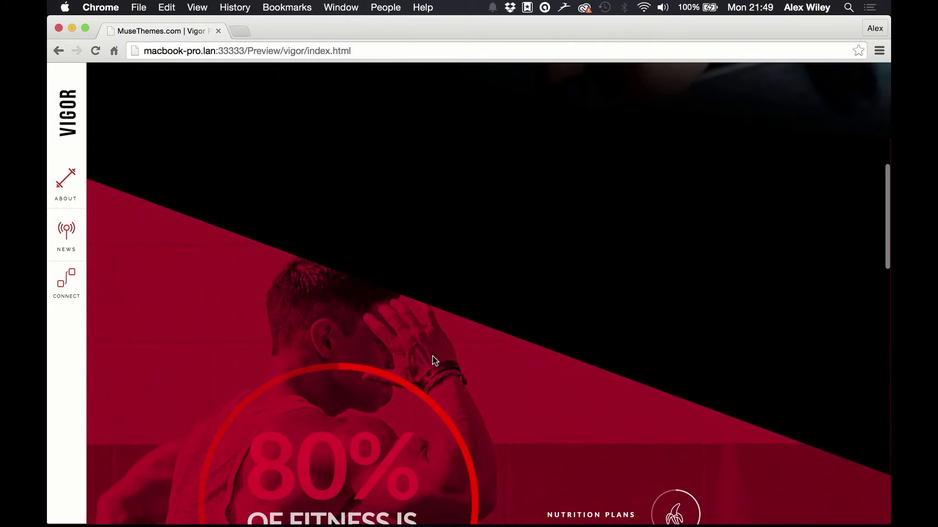
scroll(433, 361, down, 4)
scroll(439, 361, down, 2)
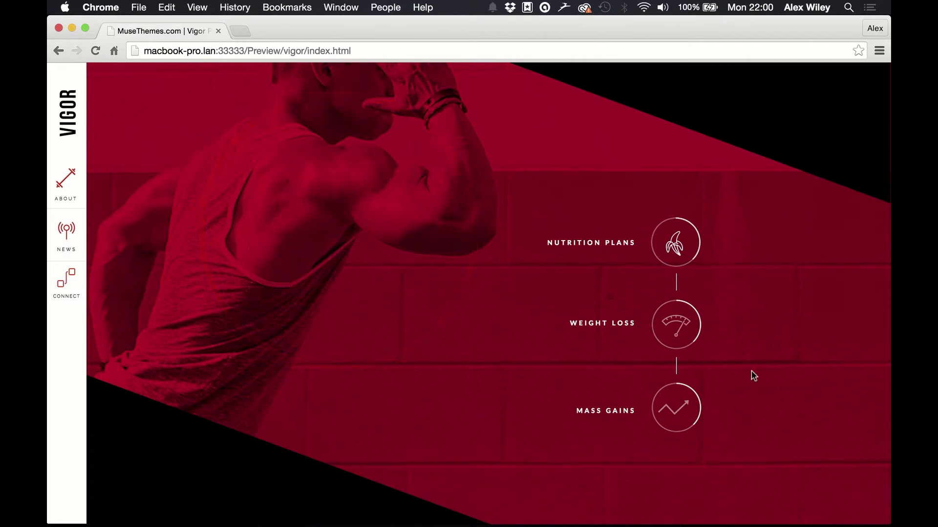
scroll(510, 431, down, 3)
scroll(512, 431, down, 8)
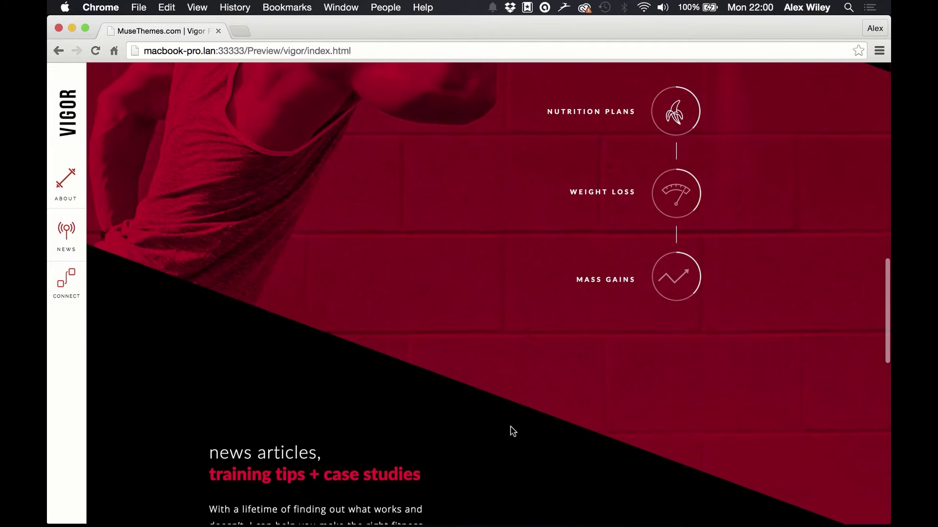
scroll(512, 431, down, 1)
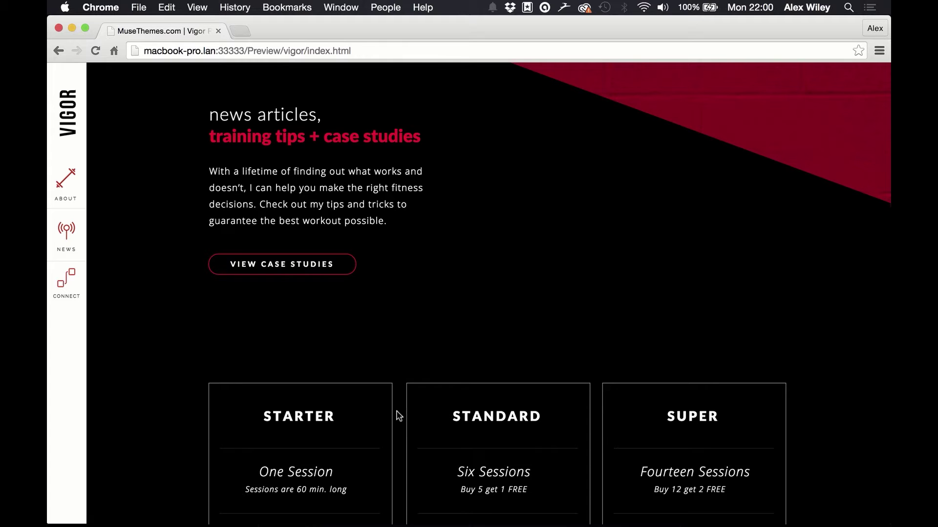
scroll(399, 416, down, 6)
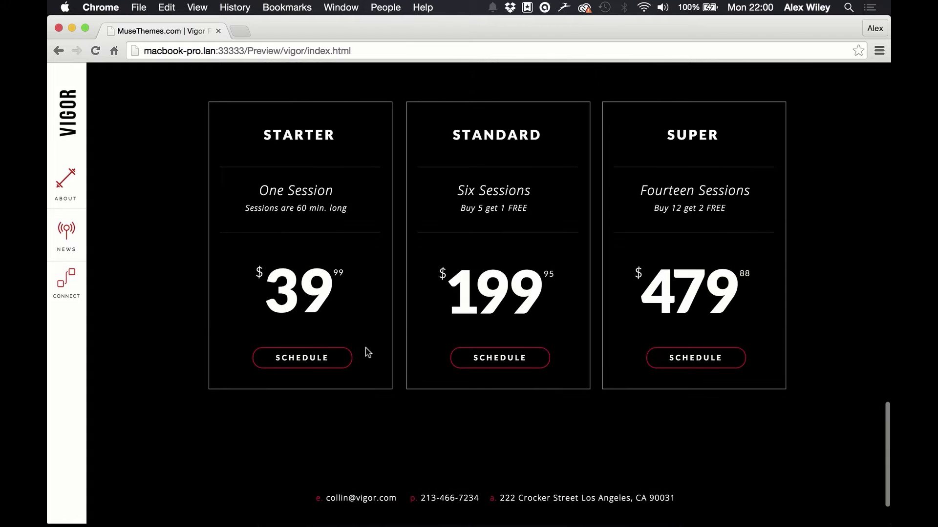
scroll(406, 247, up, 8)
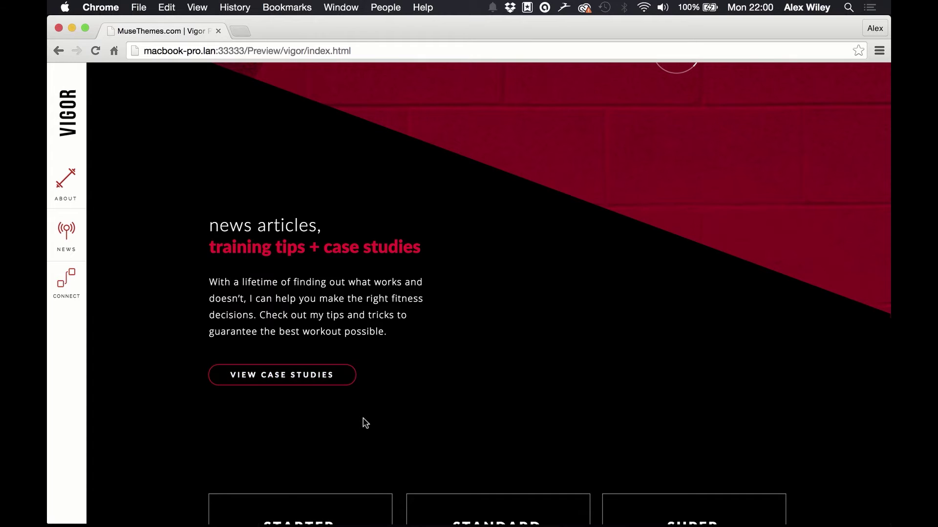
scroll(365, 423, down, 7)
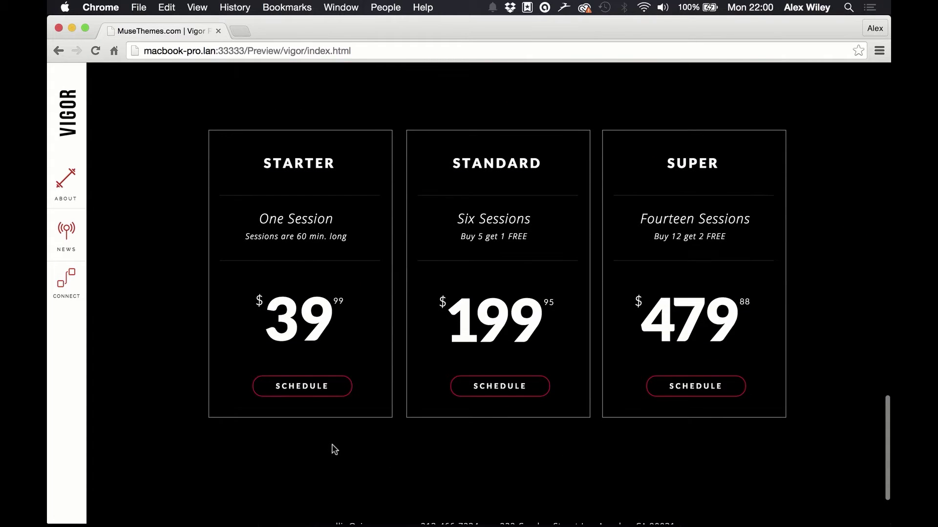
Try the Standard package's booking form with Pure Cardio, the first listed provider and 17 April 2015, and close it without booking.
click(503, 391)
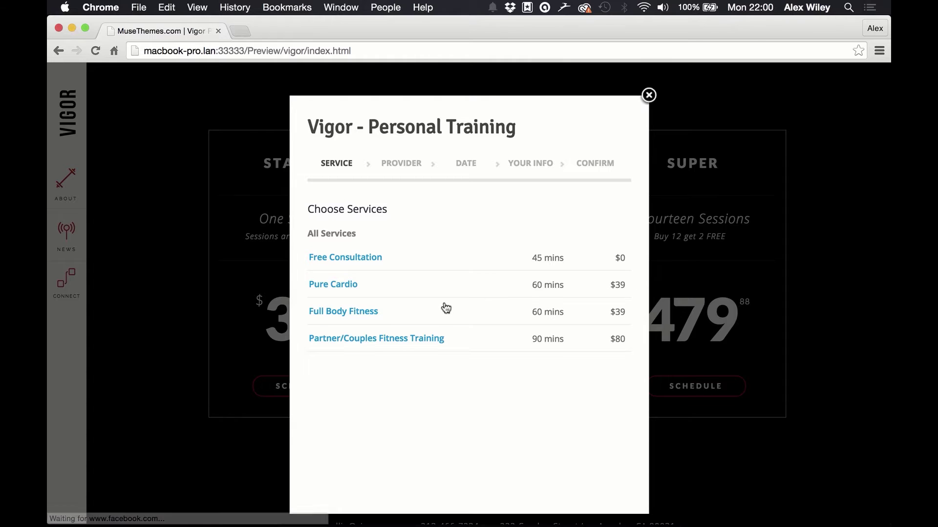
click(341, 284)
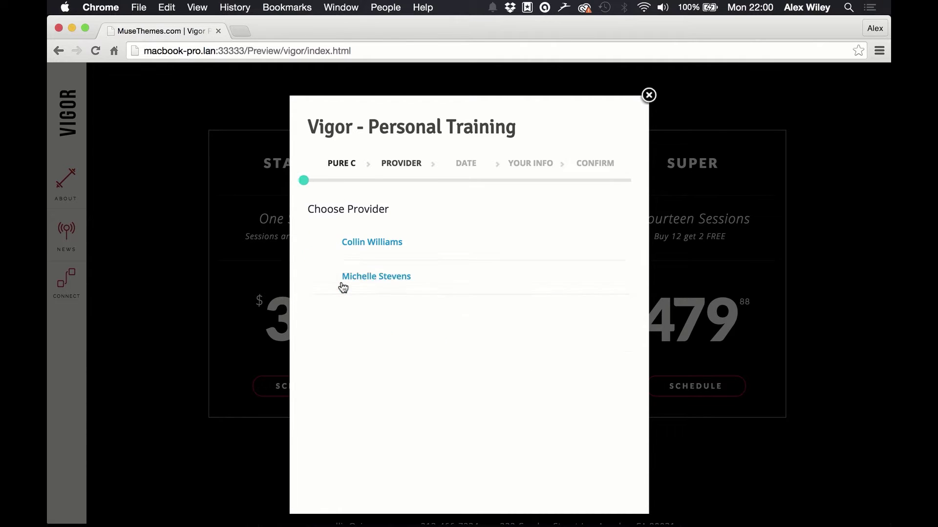
click(366, 256)
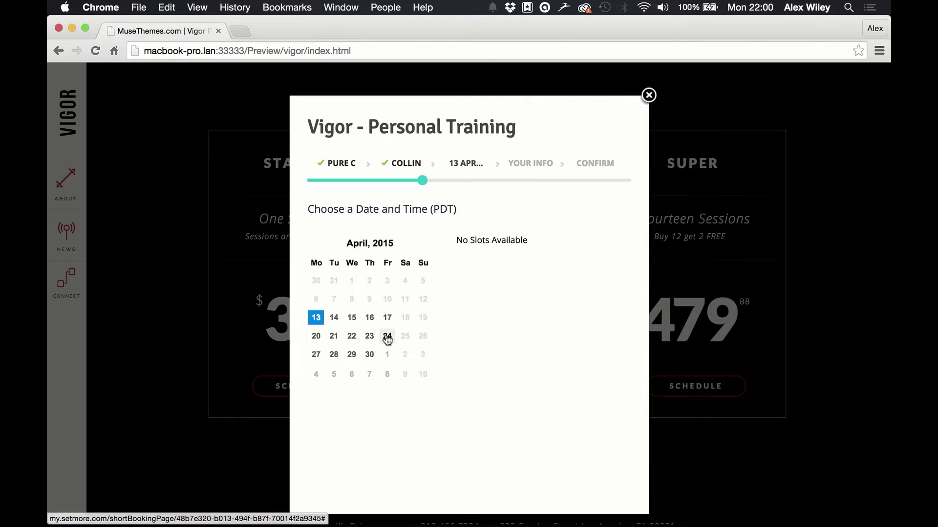
click(386, 320)
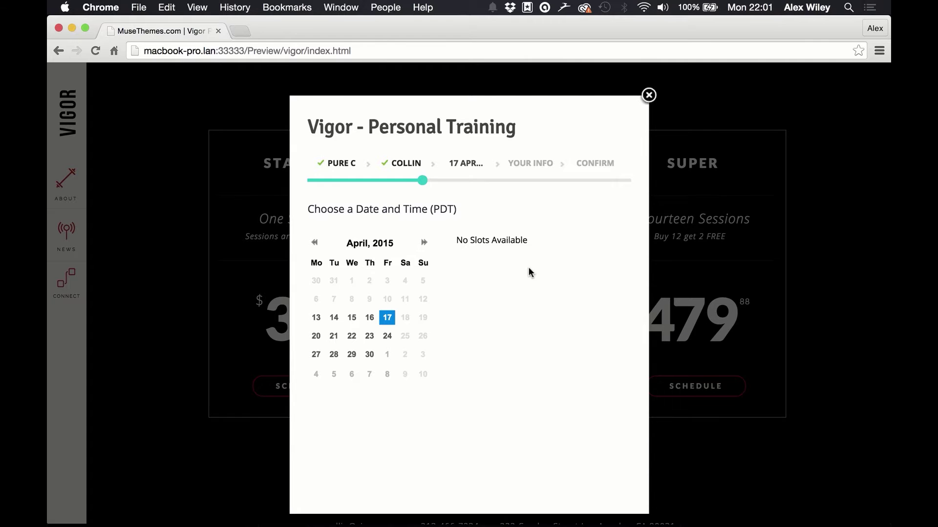
click(649, 96)
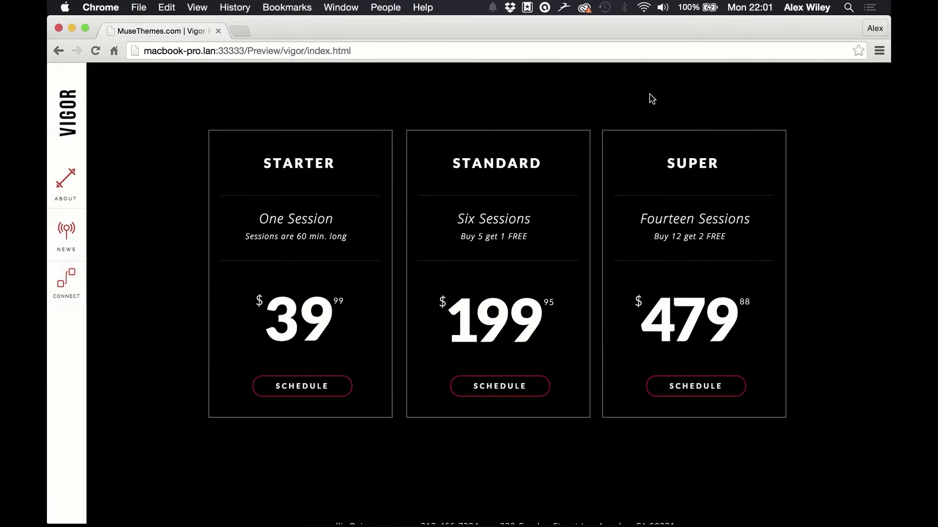
Return to the start of the home page and preview the About, News and Connect slide-out panels.
scroll(591, 333, up, 15)
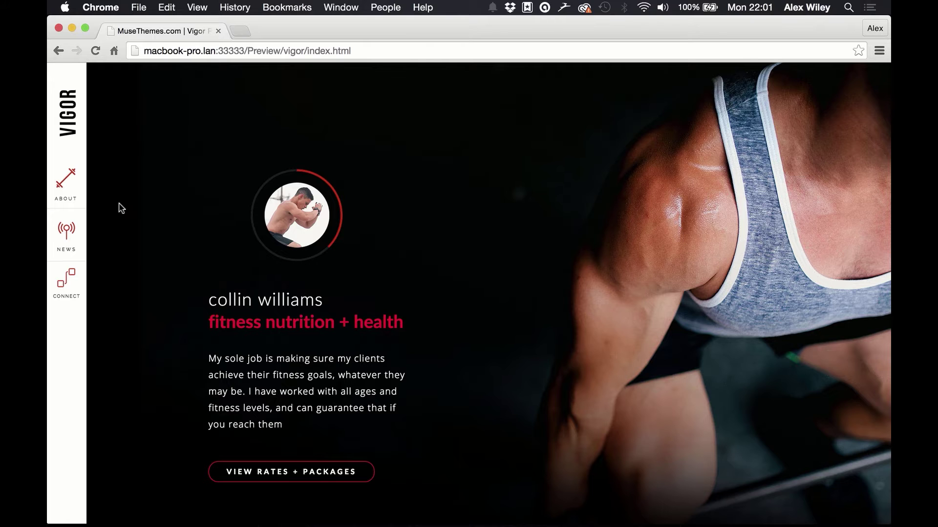
click(83, 198)
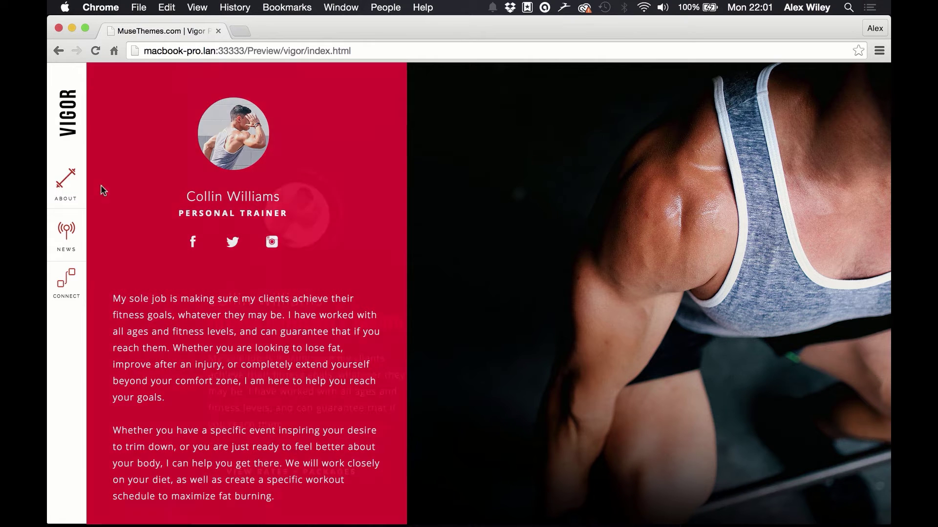
click(73, 204)
click(74, 204)
click(72, 233)
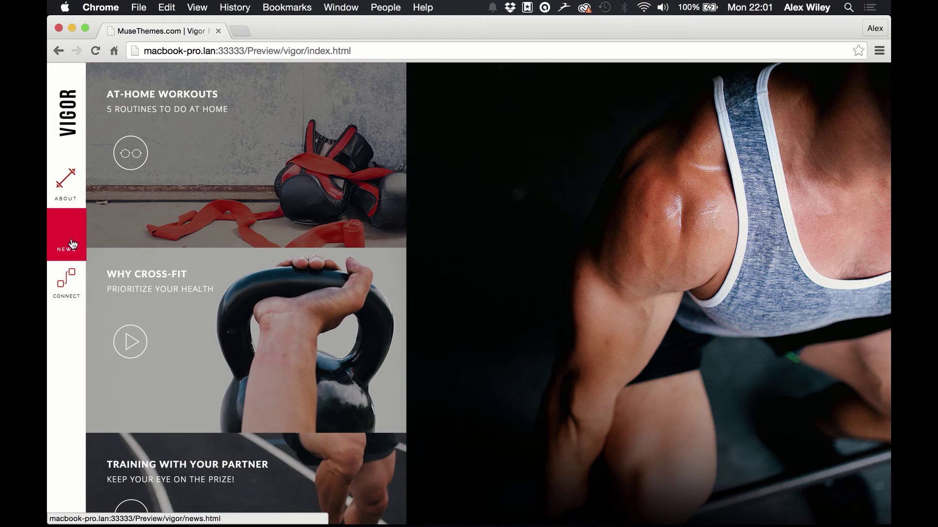
click(73, 282)
click(68, 211)
click(68, 191)
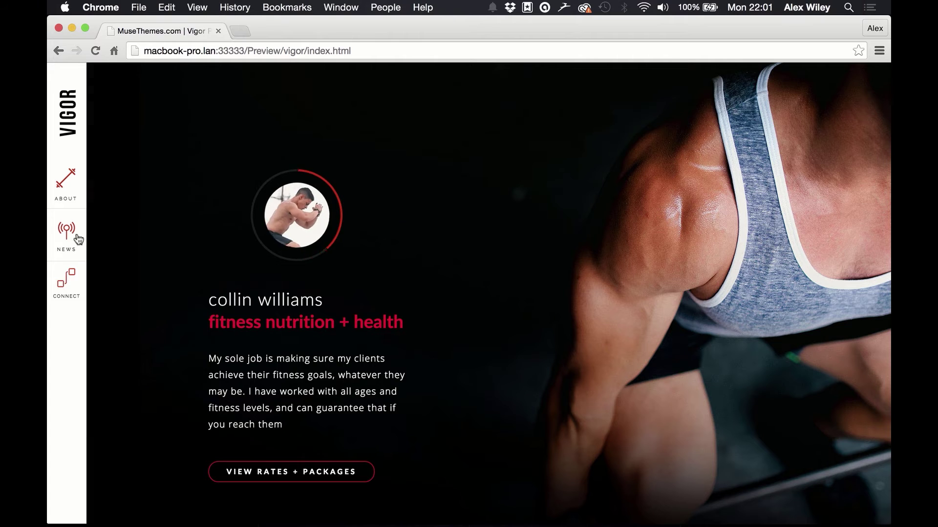
Open the About panel and read the trainer's biography through to the contact details.
mouse_move(76, 199)
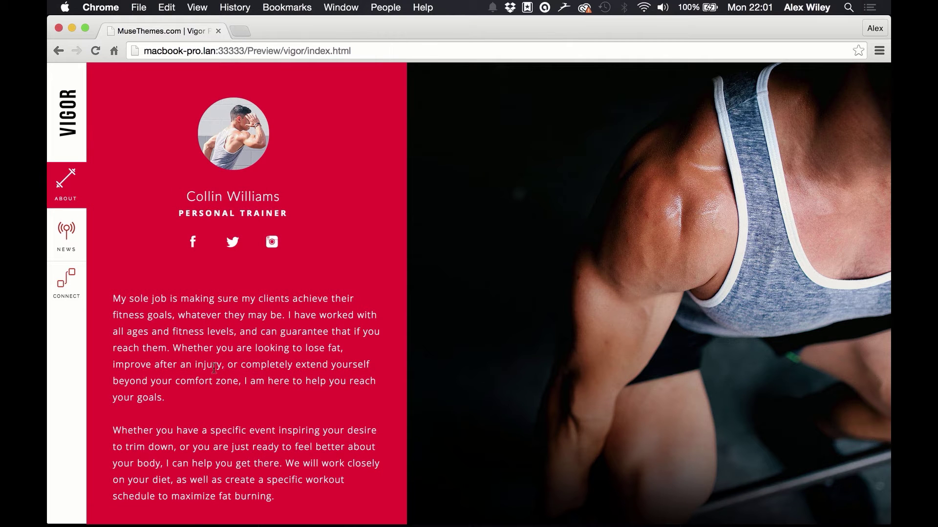
scroll(213, 368, down, 2)
scroll(213, 368, down, 6)
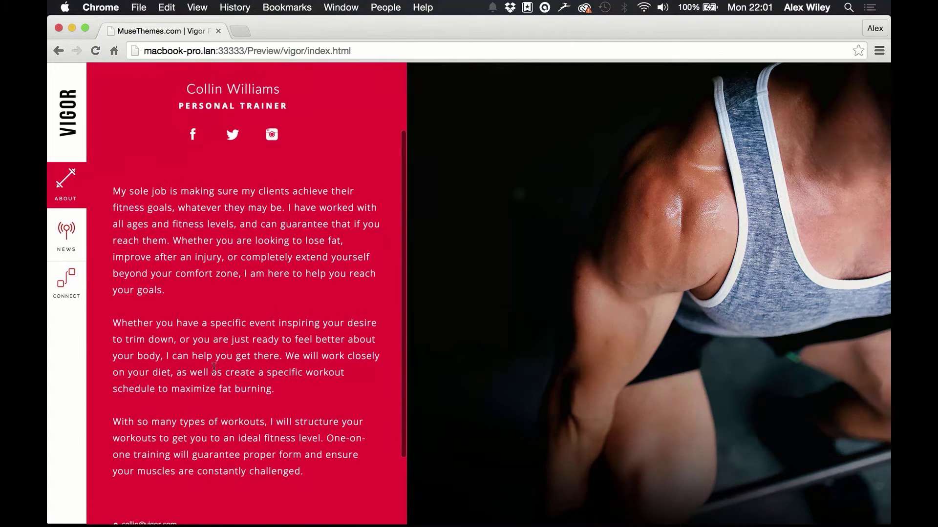
scroll(214, 369, up, 6)
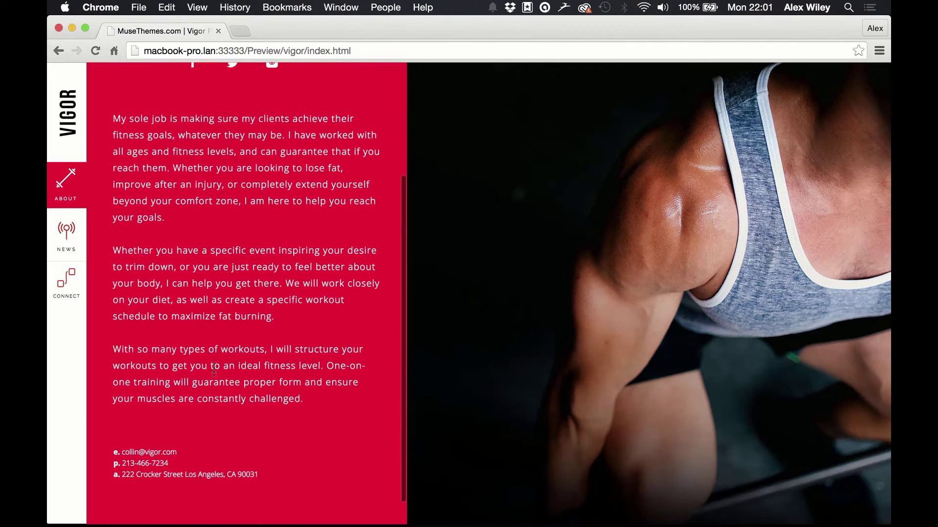
scroll(214, 368, up, 2)
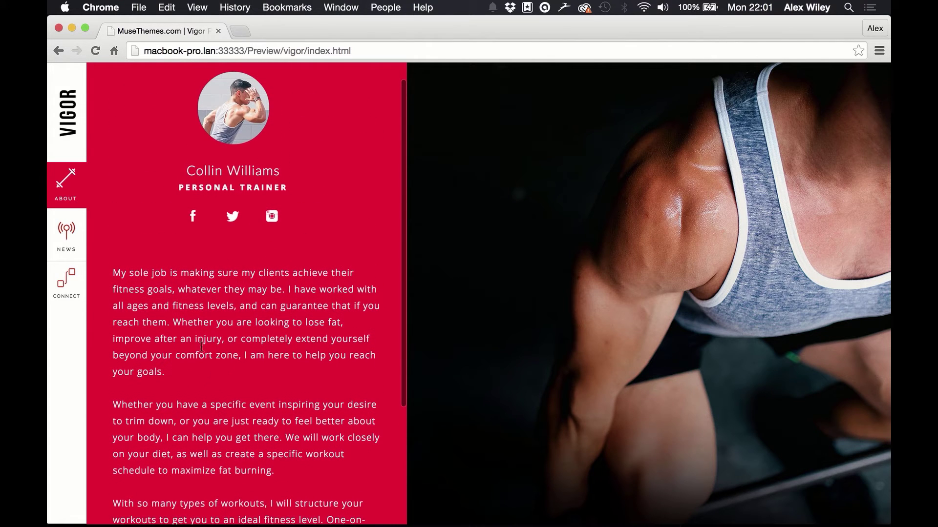
Open the News panel and review its article previews down to the newsletter sign-up form.
click(83, 242)
scroll(235, 311, down, 5)
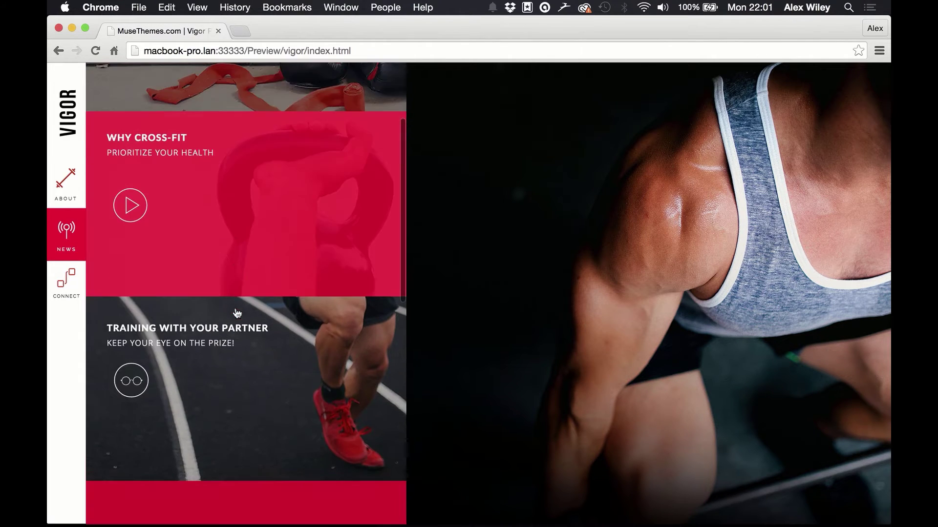
scroll(236, 312, down, 10)
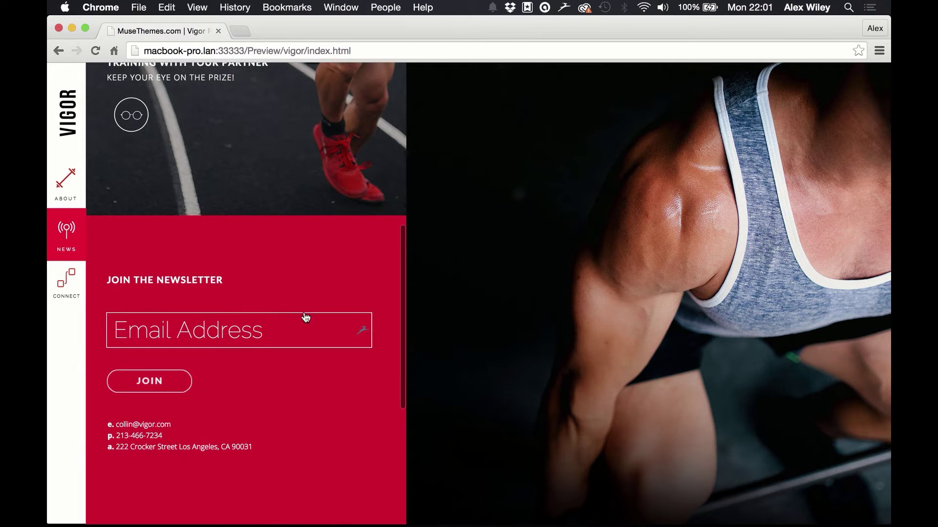
scroll(315, 284, up, 15)
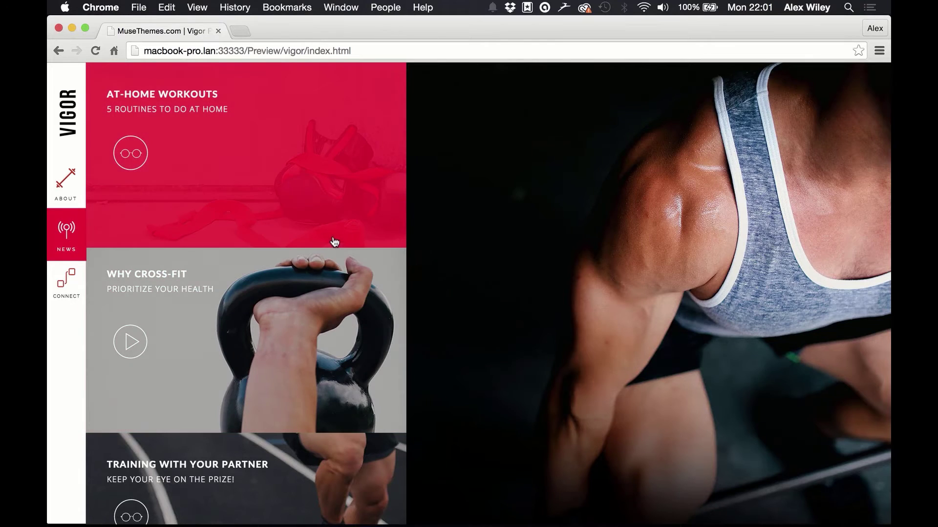
Show the About panel once more, switch back to News and look over the article previews again.
click(65, 180)
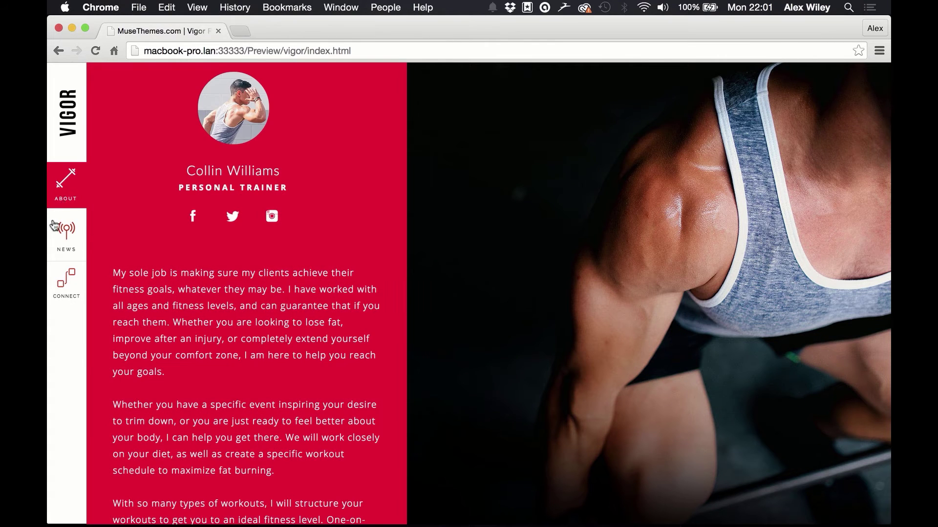
click(54, 228)
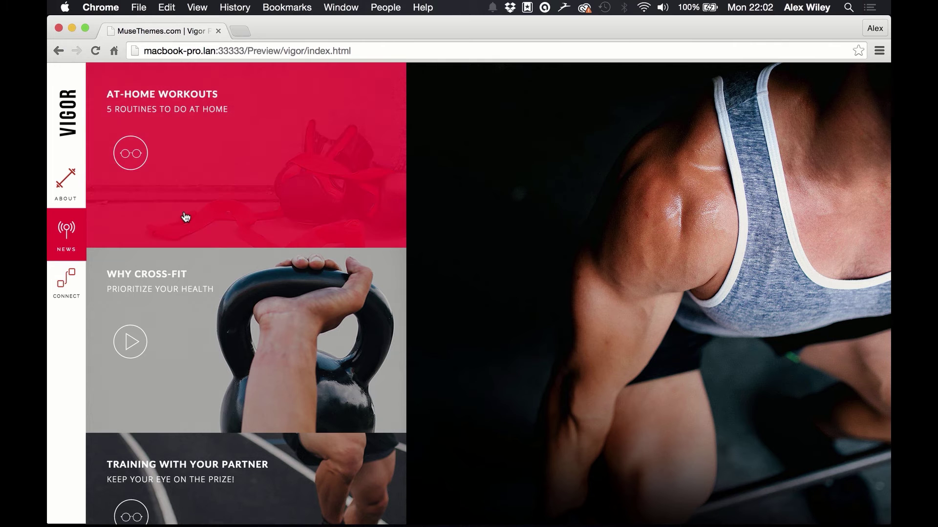
scroll(211, 413, down, 5)
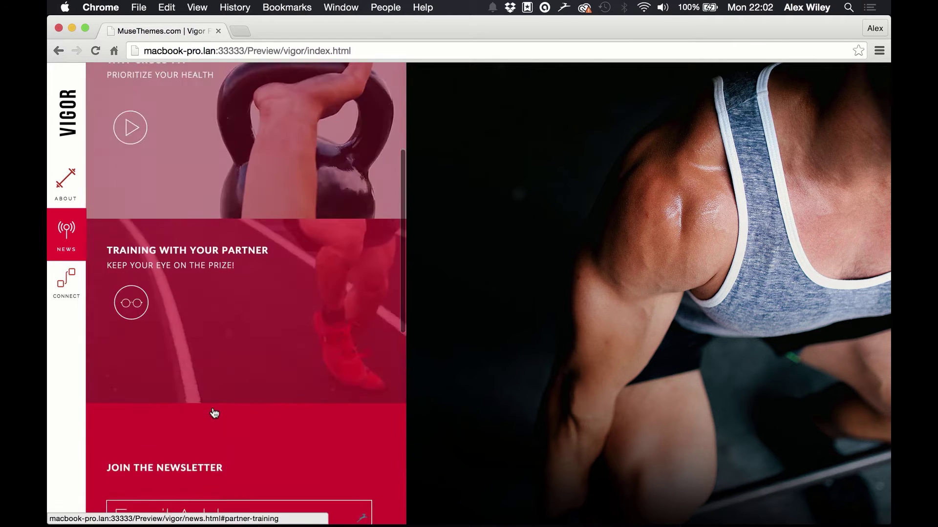
scroll(214, 414, up, 5)
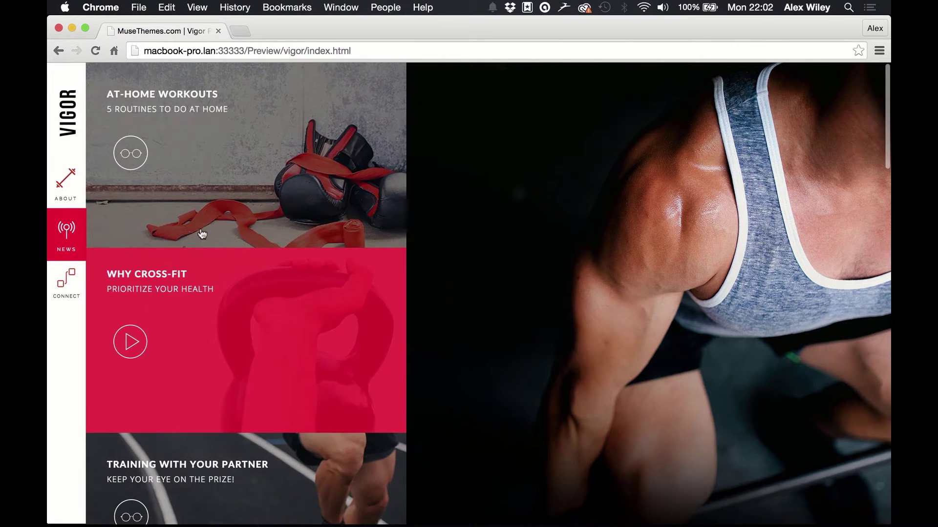
Open the At-Home Workouts article and browse the sideways-moving news page between its first article and its end.
click(130, 152)
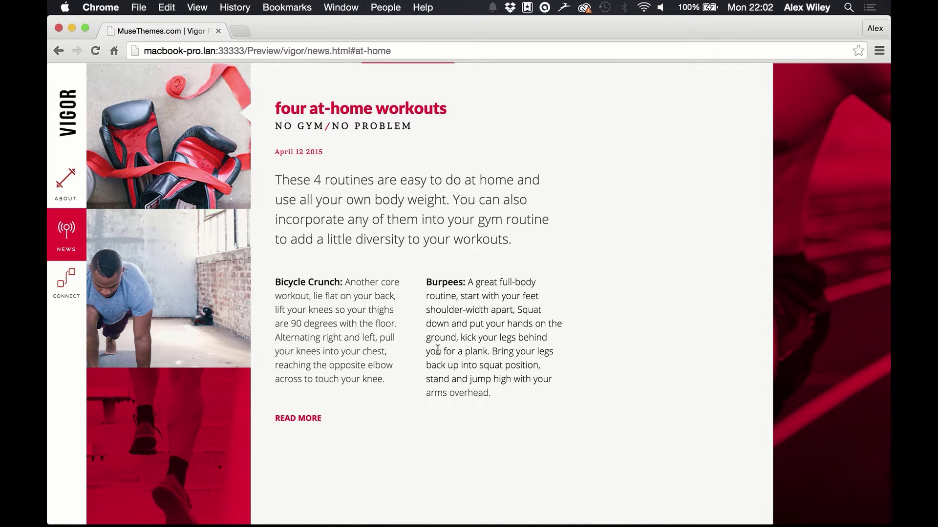
scroll(438, 350, right, 3)
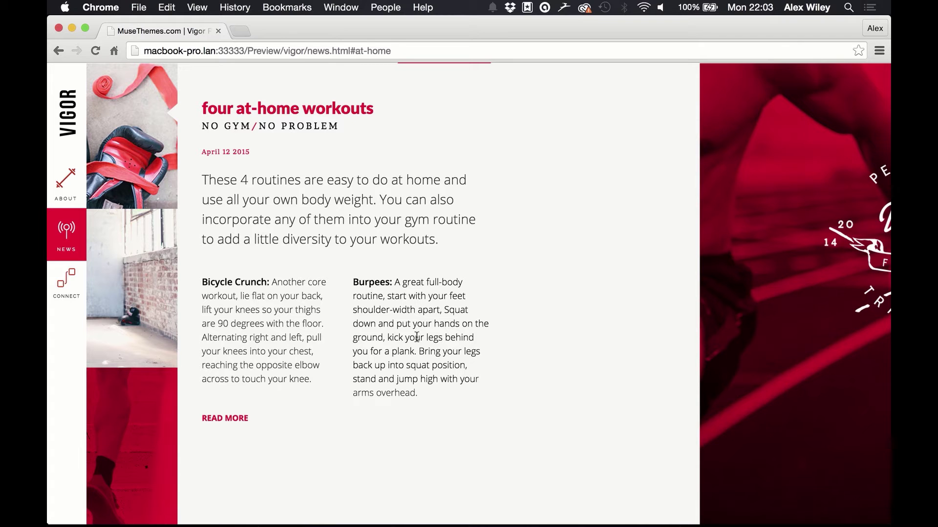
scroll(416, 337, up, 5)
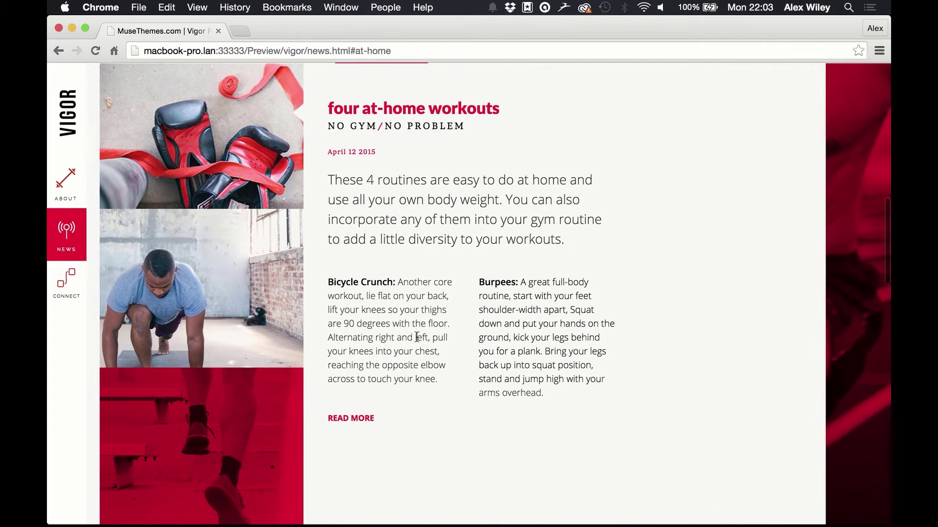
scroll(416, 340, up, 6)
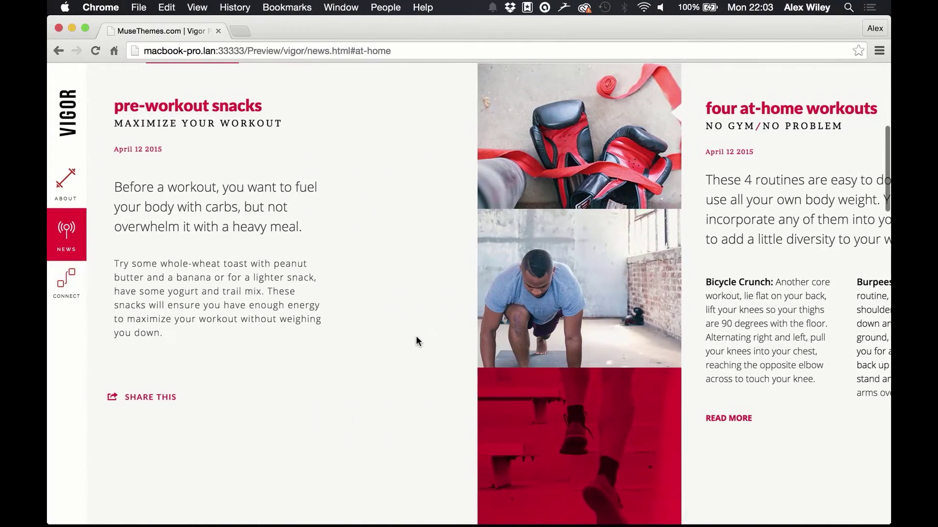
scroll(416, 335, up, 2)
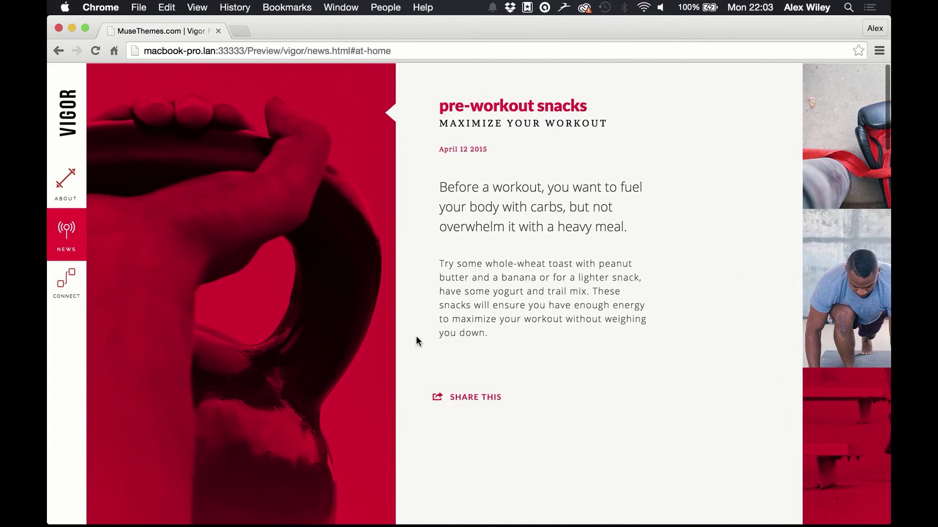
scroll(415, 335, down, 10)
scroll(417, 337, down, 10)
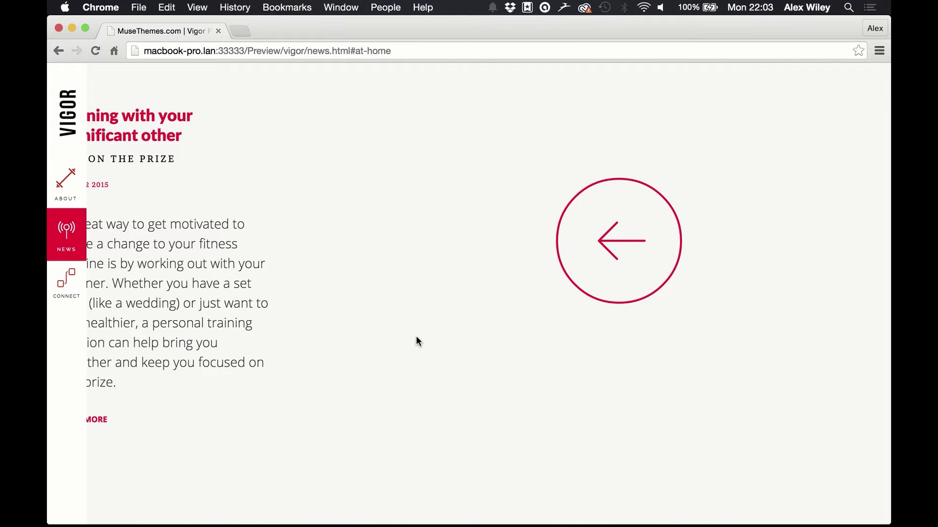
scroll(416, 338, up, 15)
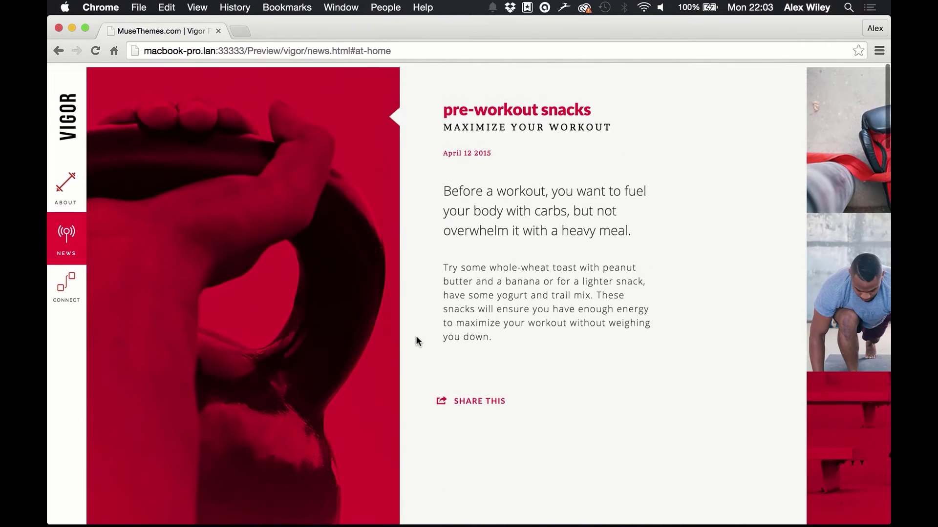
Browse the news page sideways and back, and play the Why Cross-Fit video from the News panel before closing it.
scroll(416, 338, down, 10)
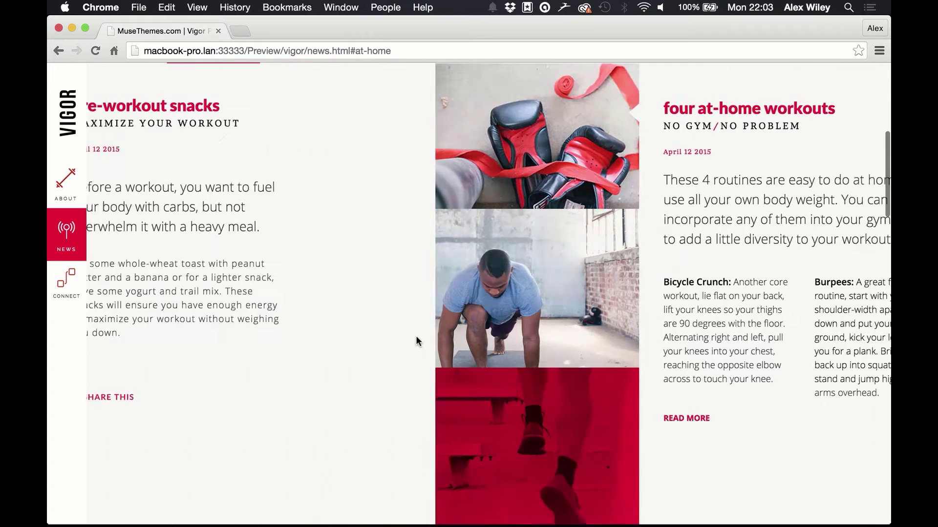
scroll(416, 337, up, 10)
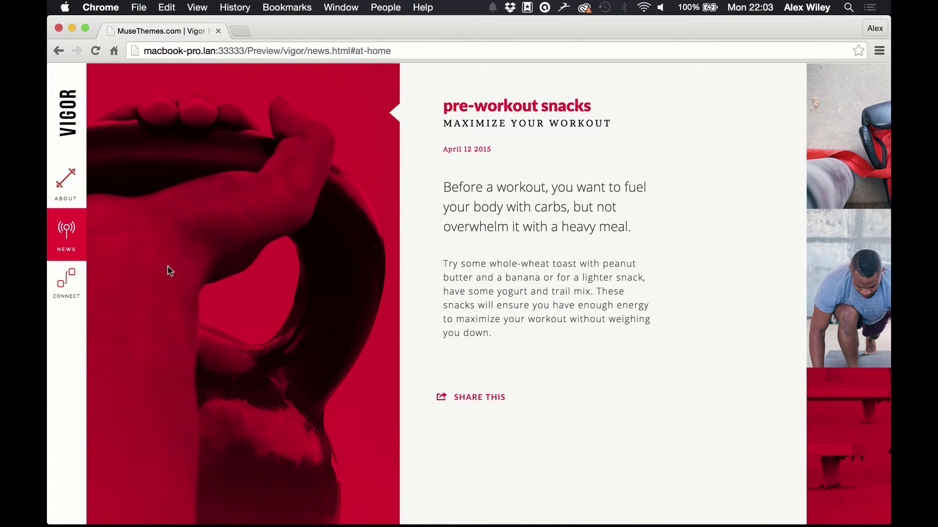
click(83, 241)
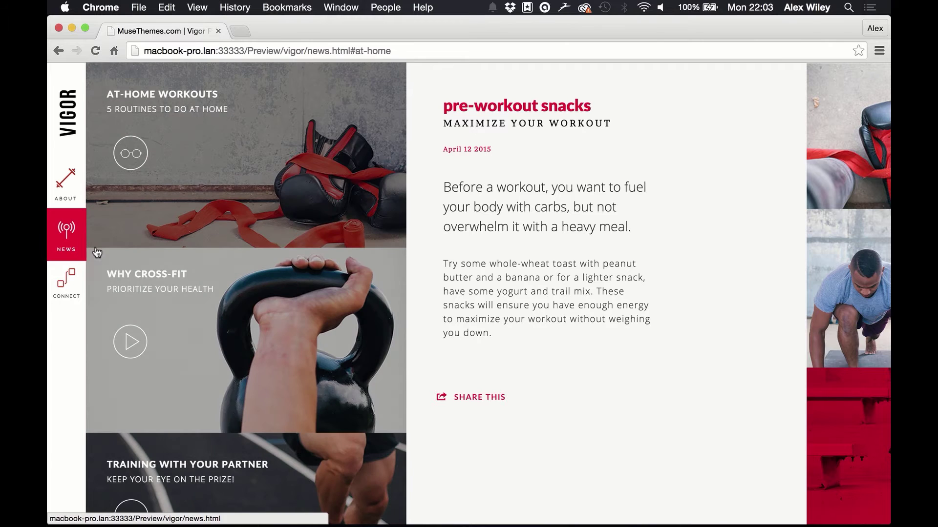
click(136, 349)
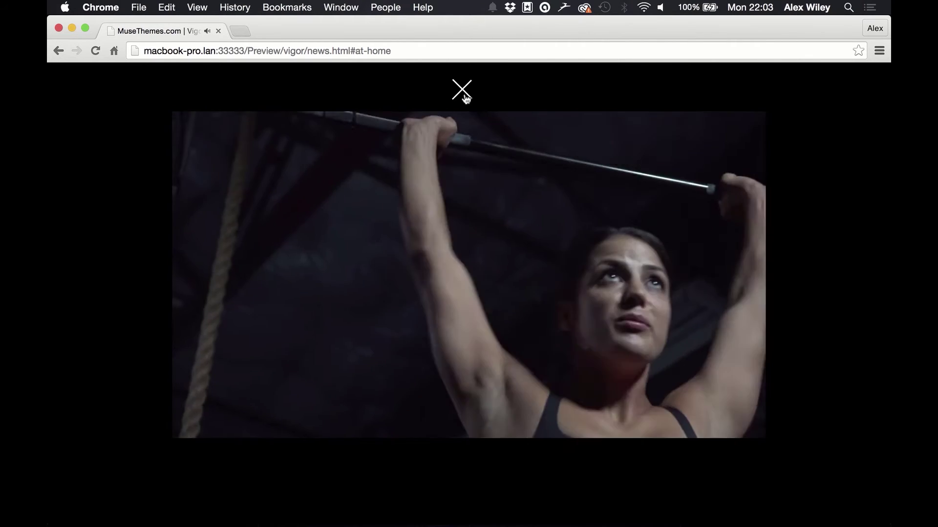
click(462, 91)
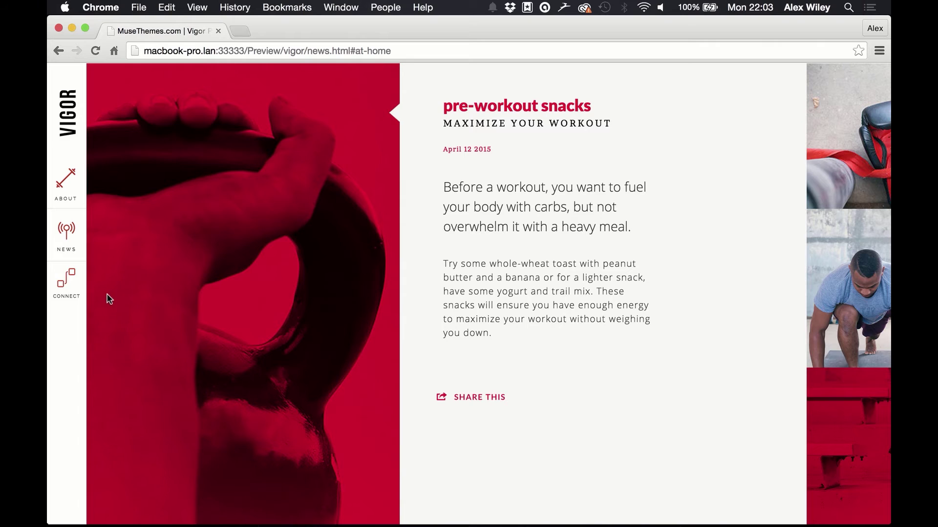
Open the Connect panel, review its client intake form down to the Send button and back, and close the panel.
click(75, 285)
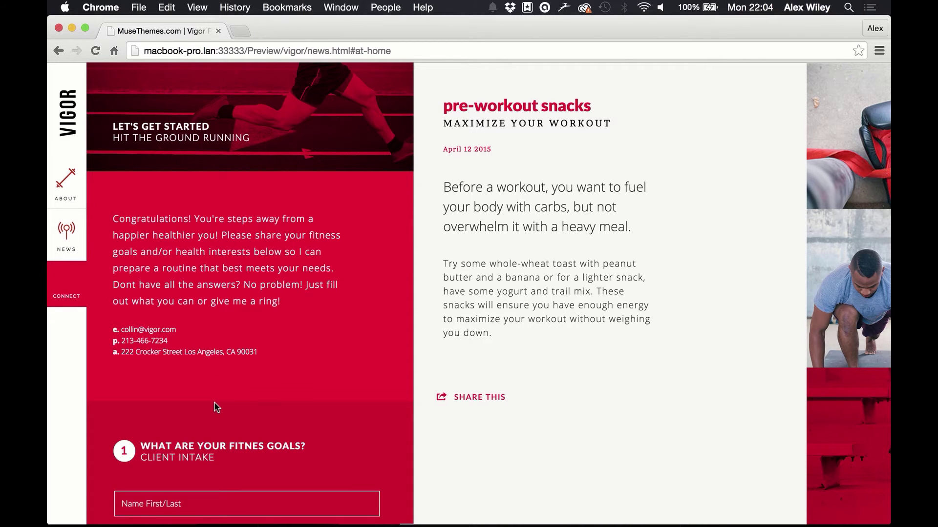
scroll(213, 402, down, 6)
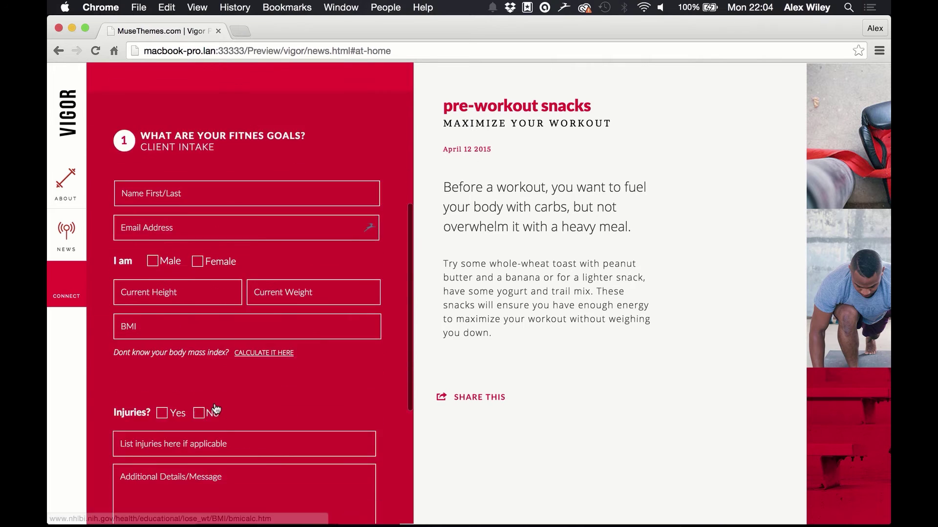
scroll(216, 408, down, 5)
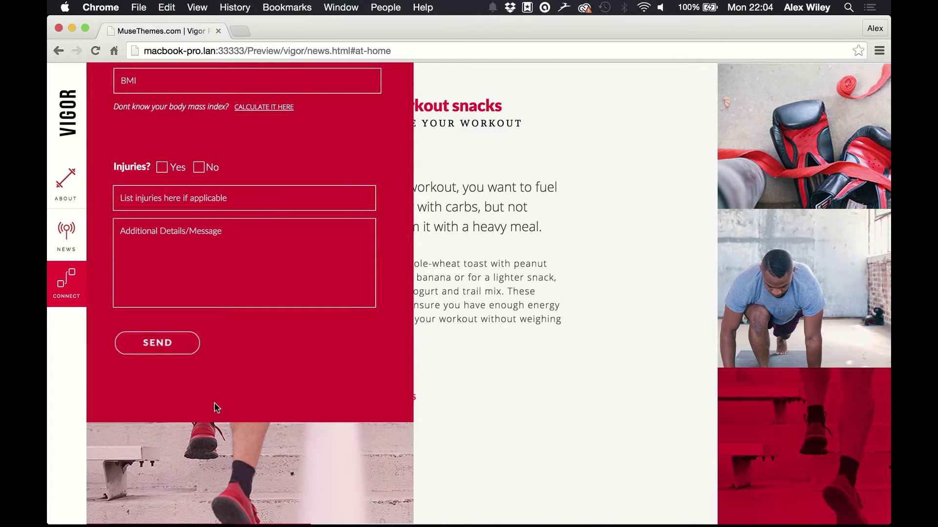
scroll(214, 403, up, 6)
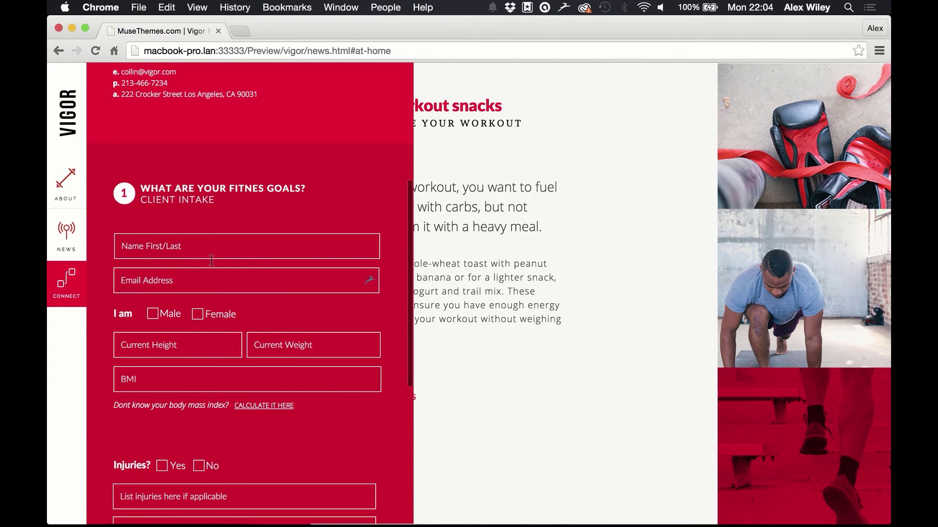
scroll(211, 260, up, 5)
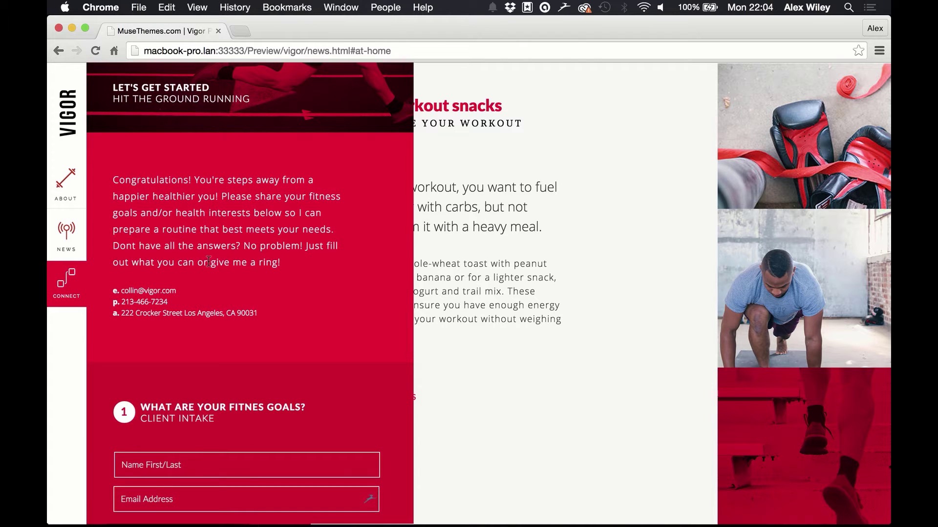
scroll(208, 262, up, 1)
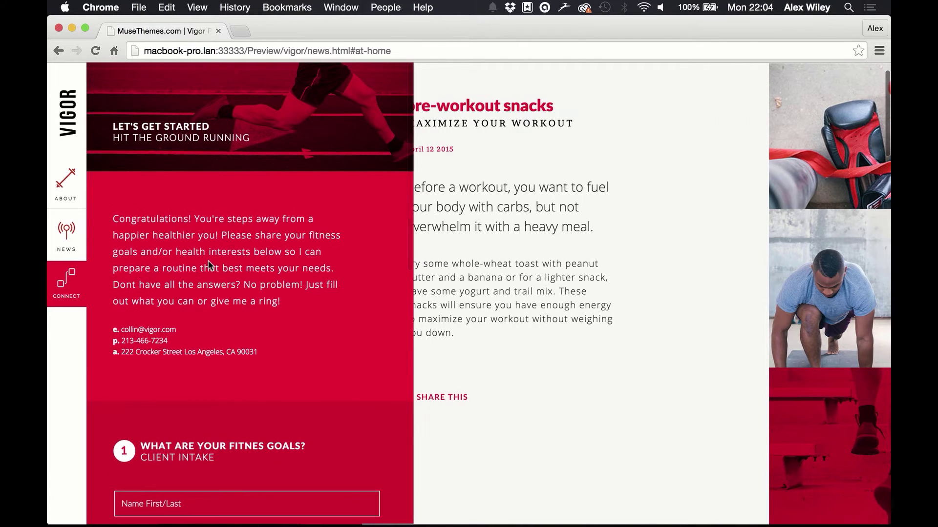
click(579, 264)
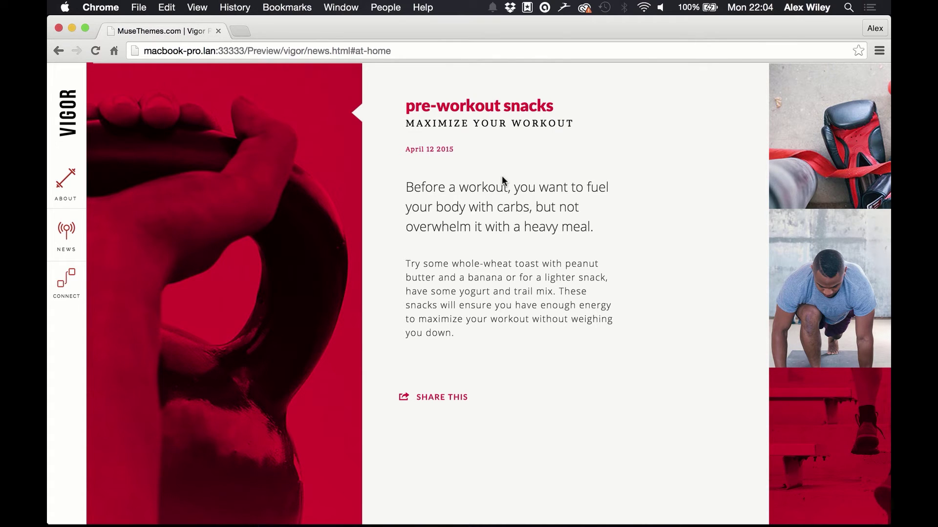
Switch to Adobe Muse, open the A-Master page from the site plan and set its view to 75%.
click(368, 508)
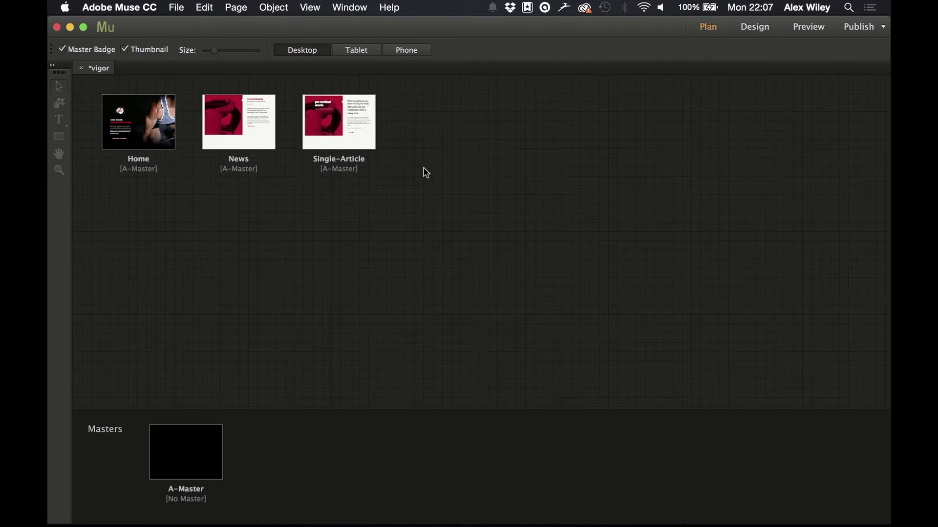
double_click(201, 456)
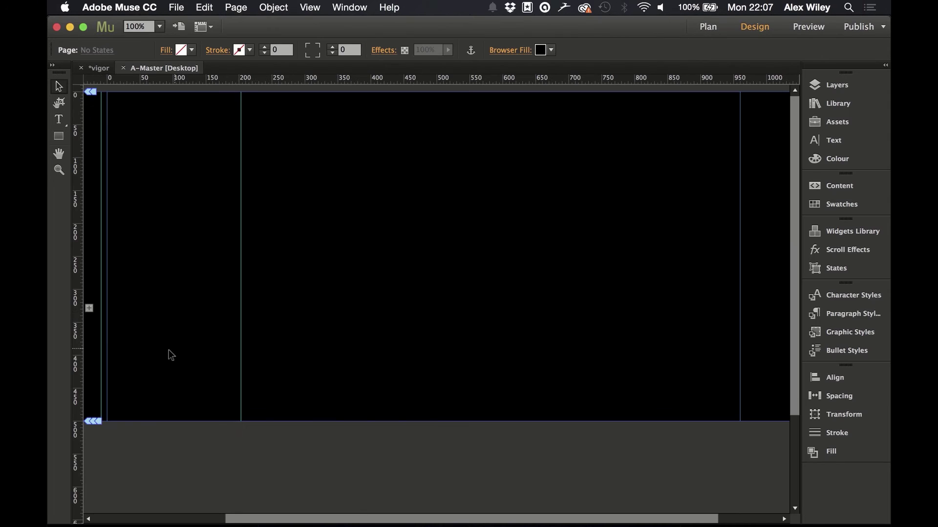
click(159, 26)
click(175, 58)
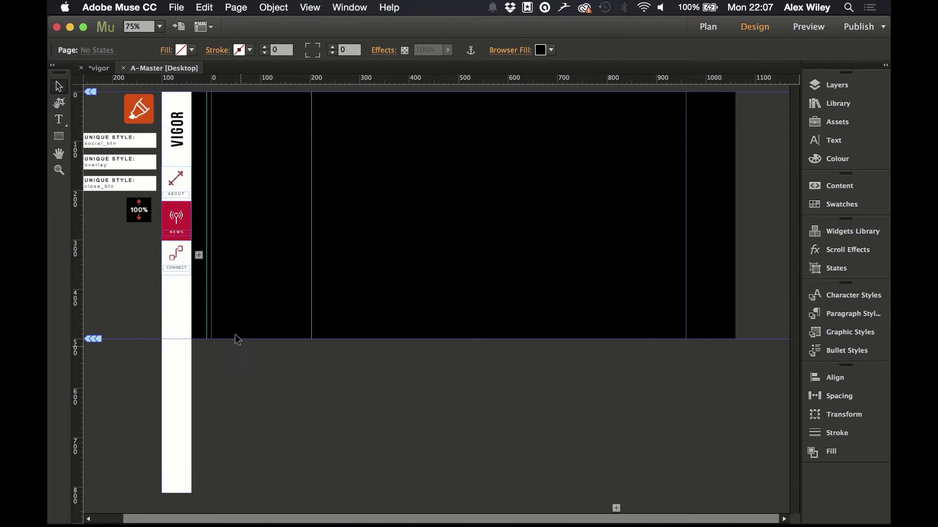
Enable showing lightbox parts while editing for the sidebar's About, News and Connect composition.
click(180, 182)
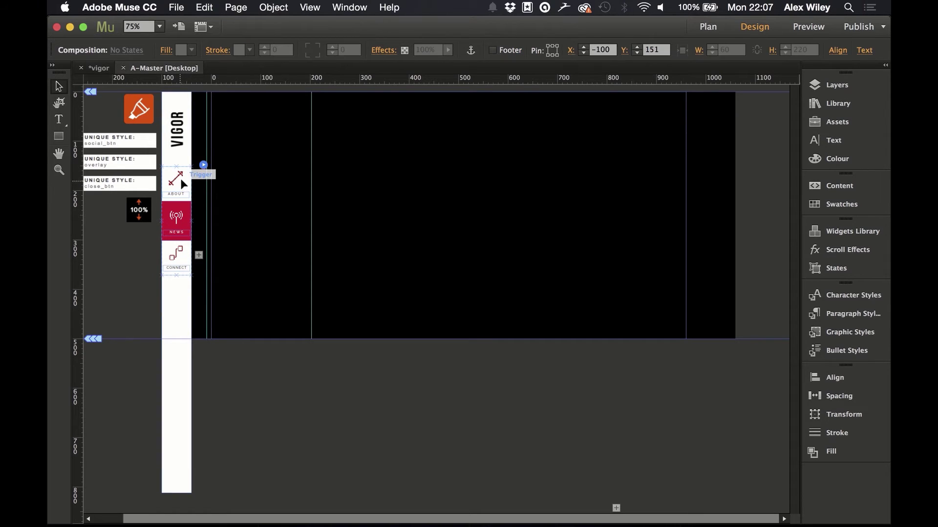
click(203, 165)
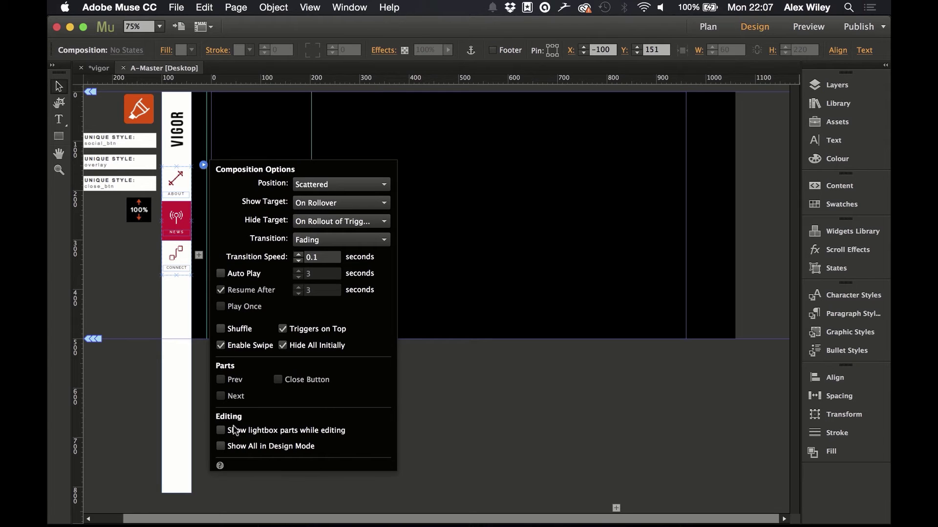
click(182, 289)
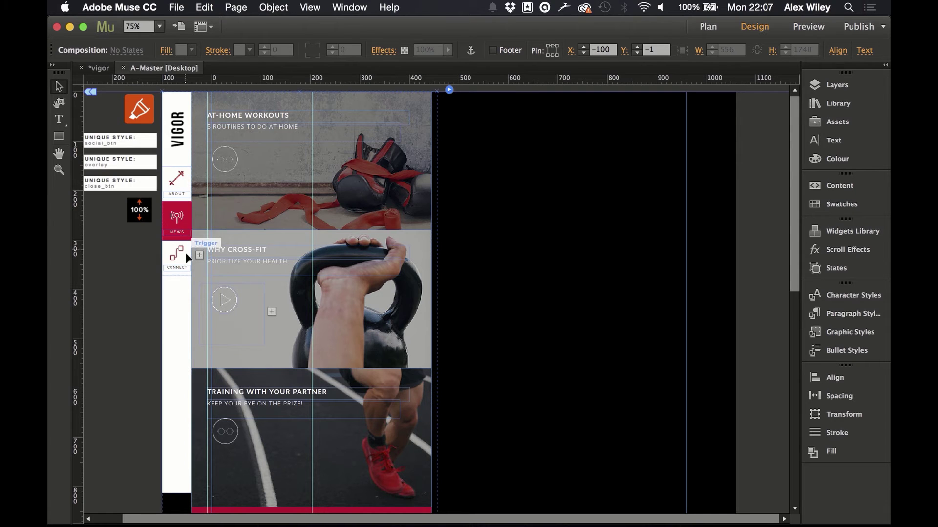
Show the About, Connect and News target panels in turn by activating their sidebar triggers, ending on Connect.
click(181, 188)
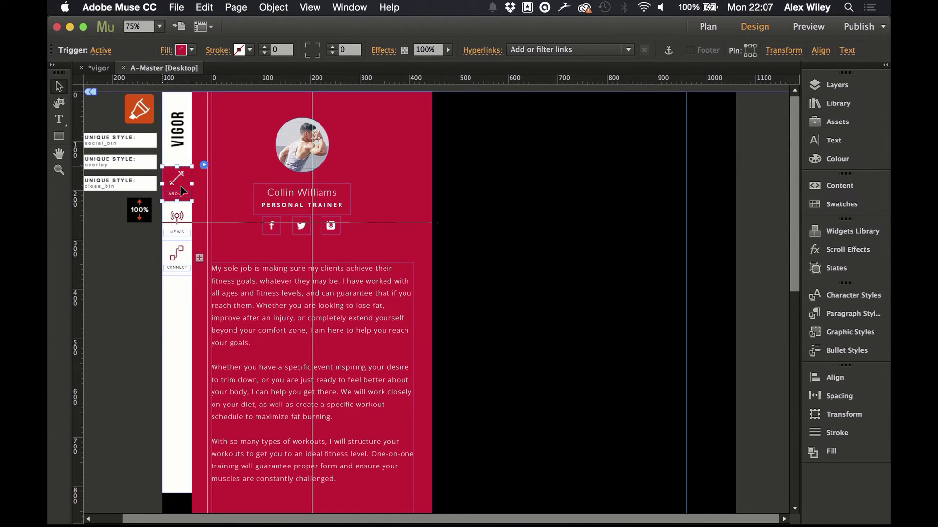
click(179, 254)
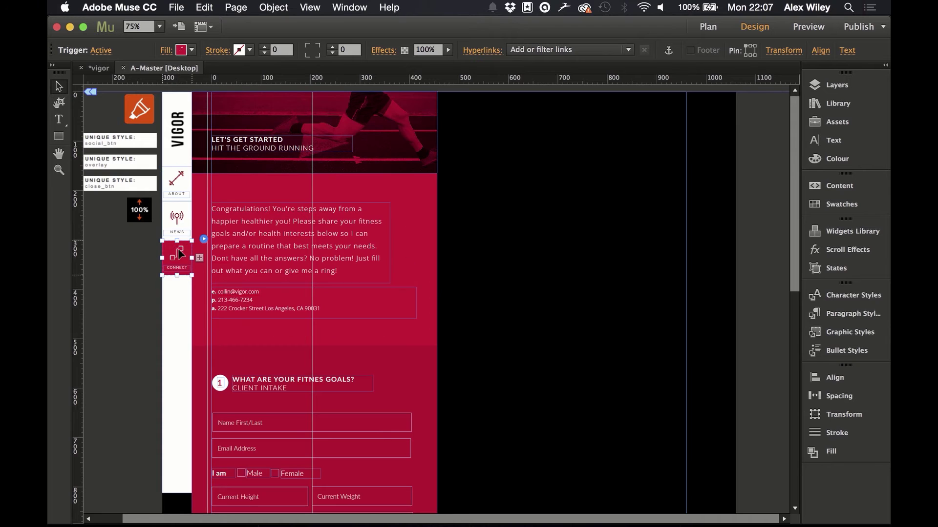
click(177, 215)
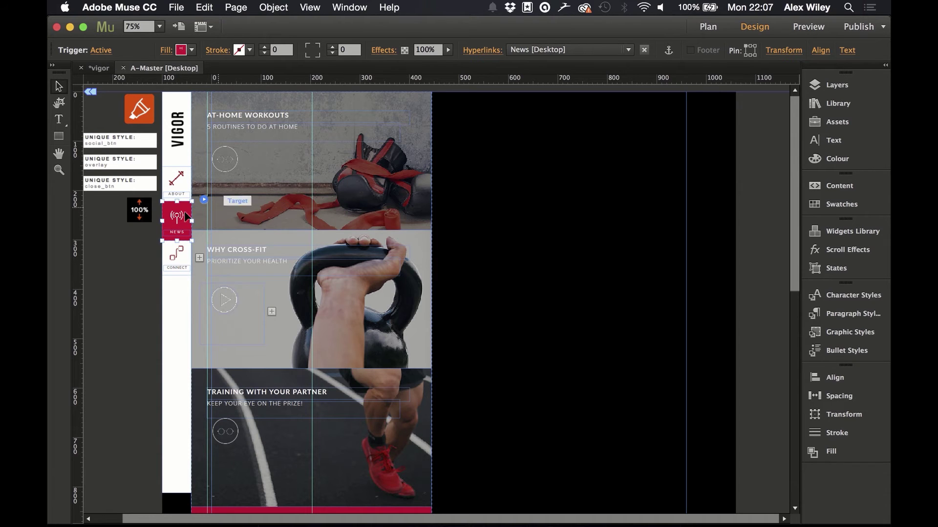
click(177, 180)
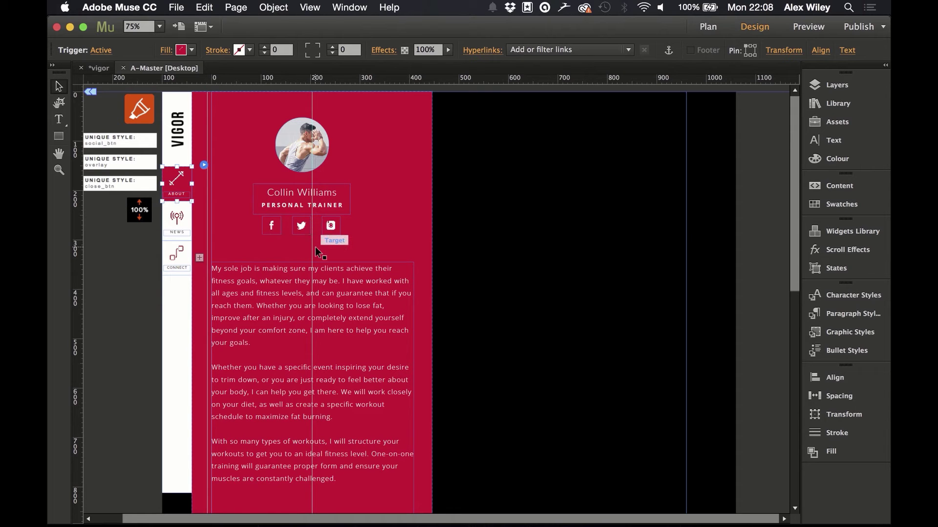
click(178, 256)
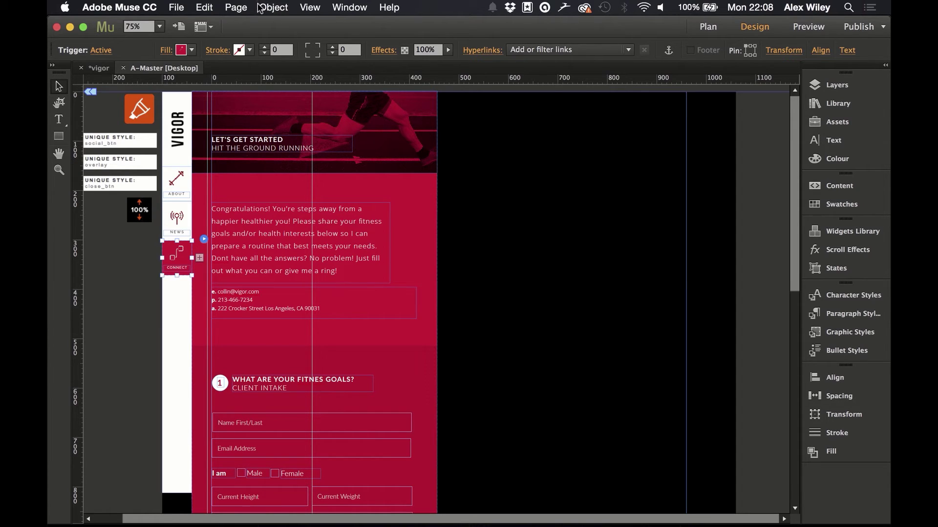
Open the A-Master page properties, examine the head HTML's .fixed style rule and cancel without changes.
click(237, 7)
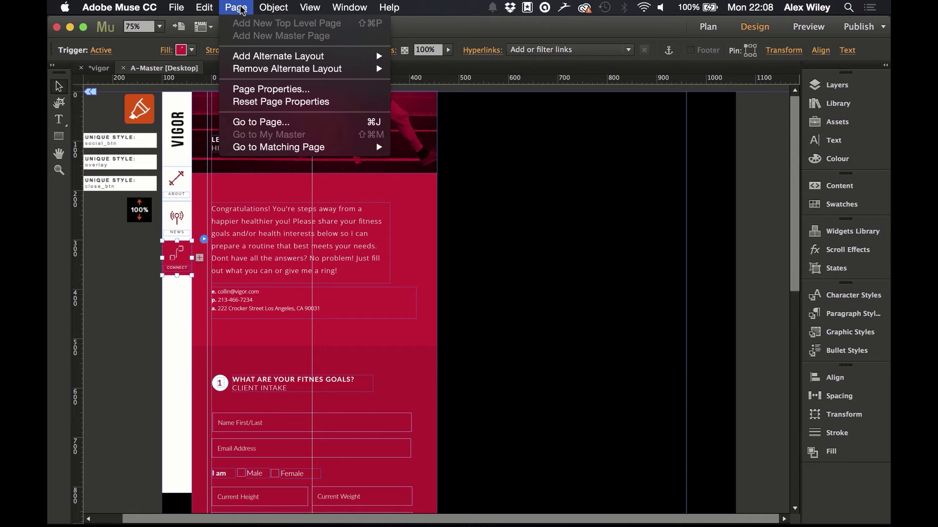
click(258, 88)
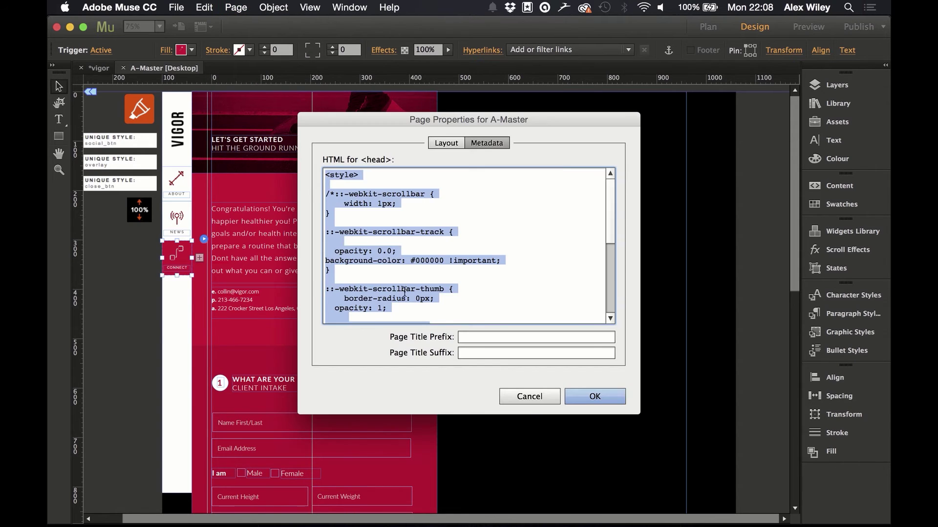
scroll(405, 297, down, 5)
scroll(407, 202, up, 5)
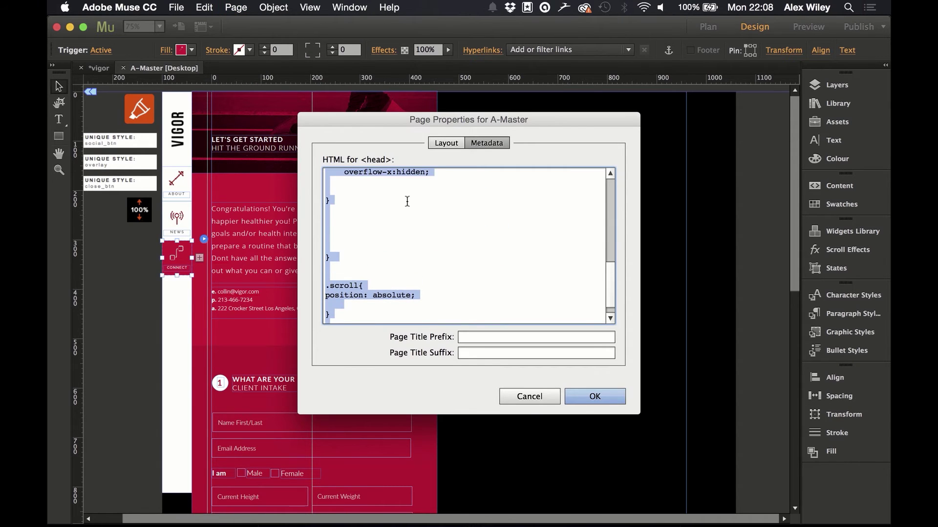
click(327, 181)
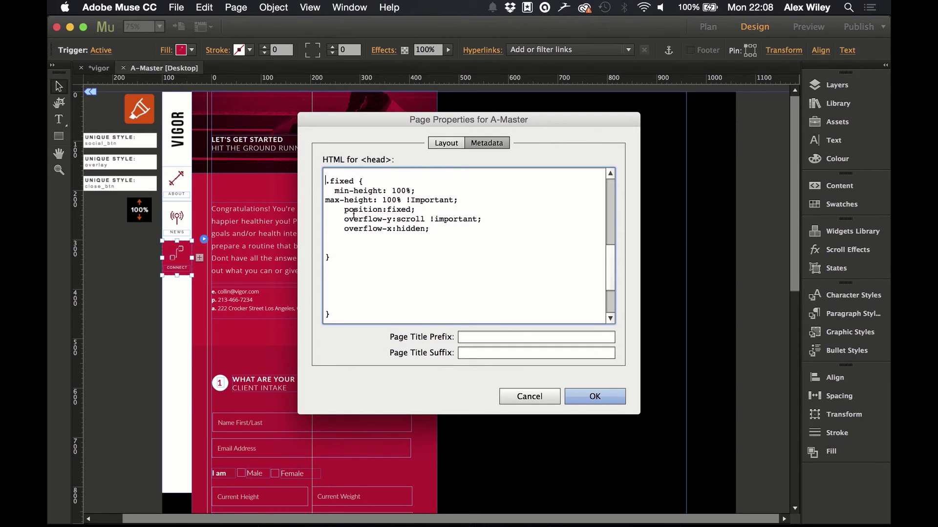
click(524, 395)
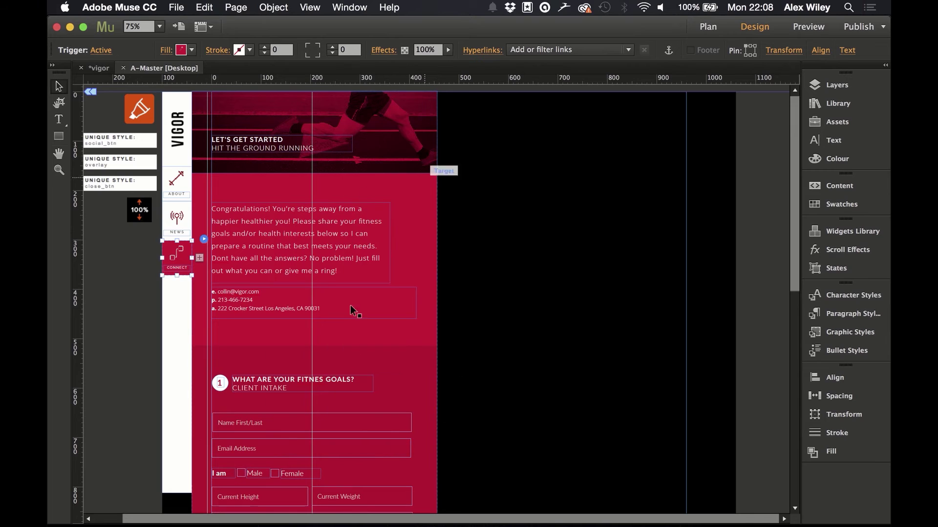
Look through the Connect panel's content on the master and select its Let's Get Started heading text frame.
drag(355, 226, 264, 144)
scroll(272, 325, down, 10)
scroll(257, 313, up, 10)
click(244, 146)
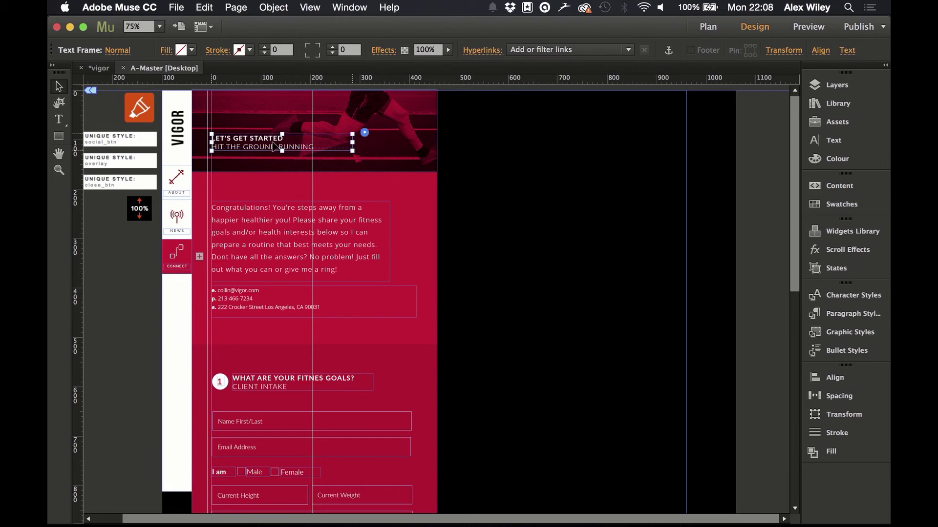
Activate the About trigger, disable showing lightbox parts while editing in its composition options and close the A-Master page.
click(181, 197)
click(181, 199)
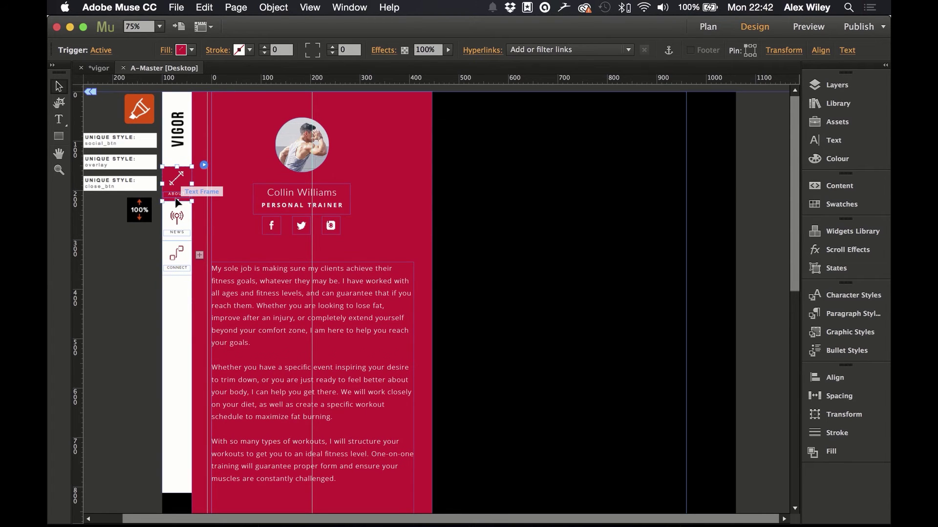
click(203, 165)
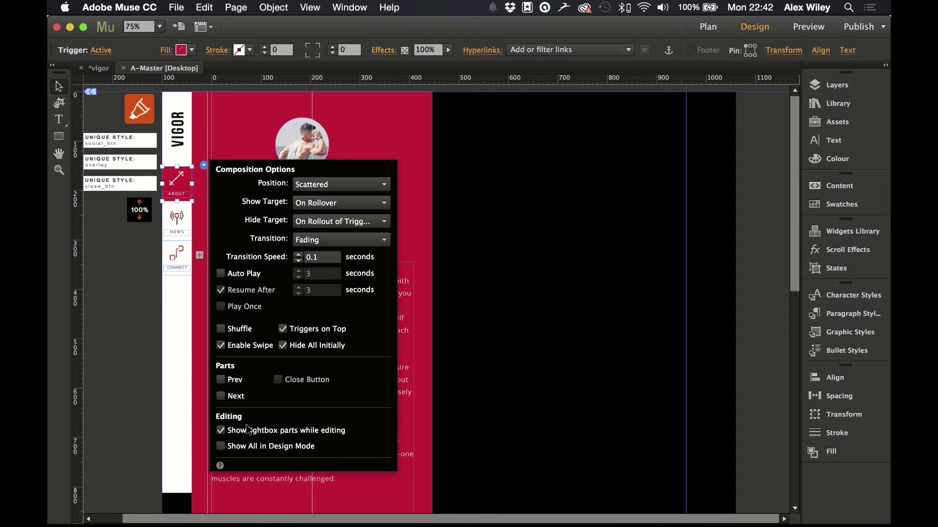
click(221, 431)
click(124, 71)
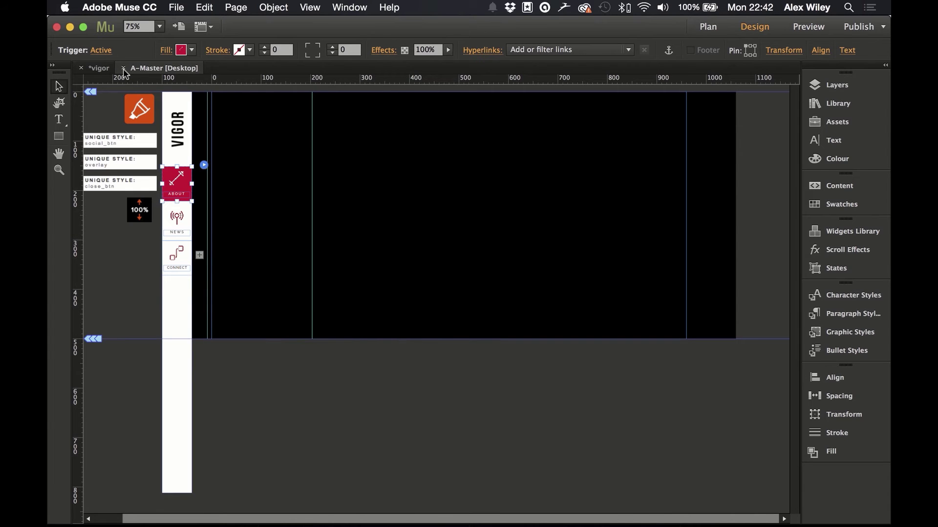
click(124, 71)
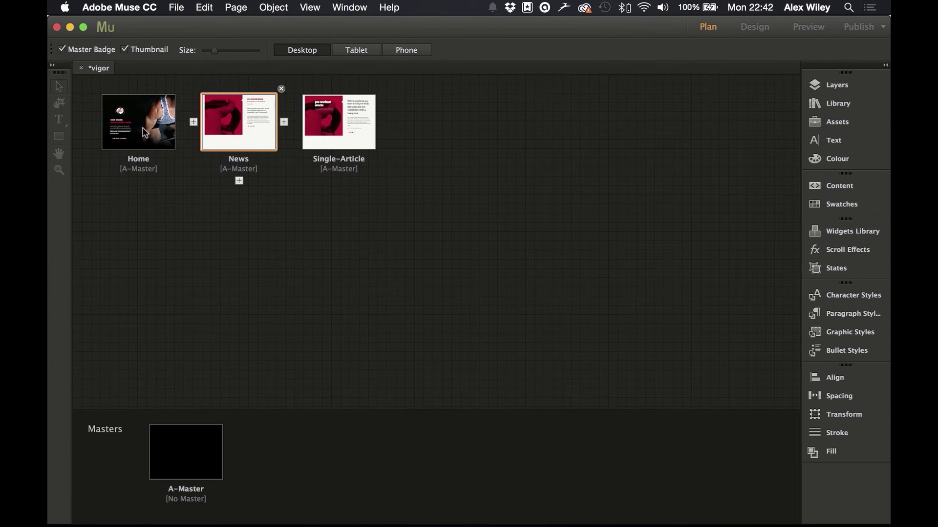
Open the Home page from the site plan and zoom it to 75%.
double_click(142, 134)
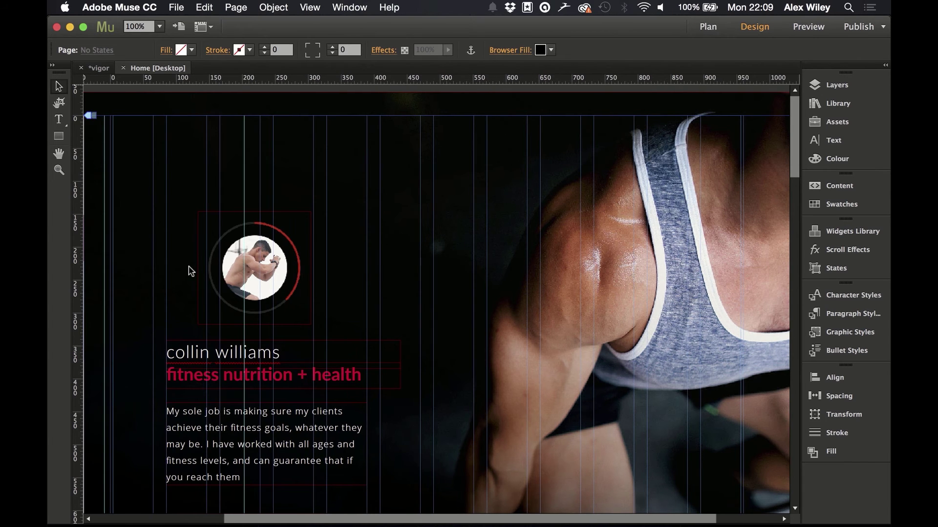
key(super+minus)
key(super+minus)
key(super+equal)
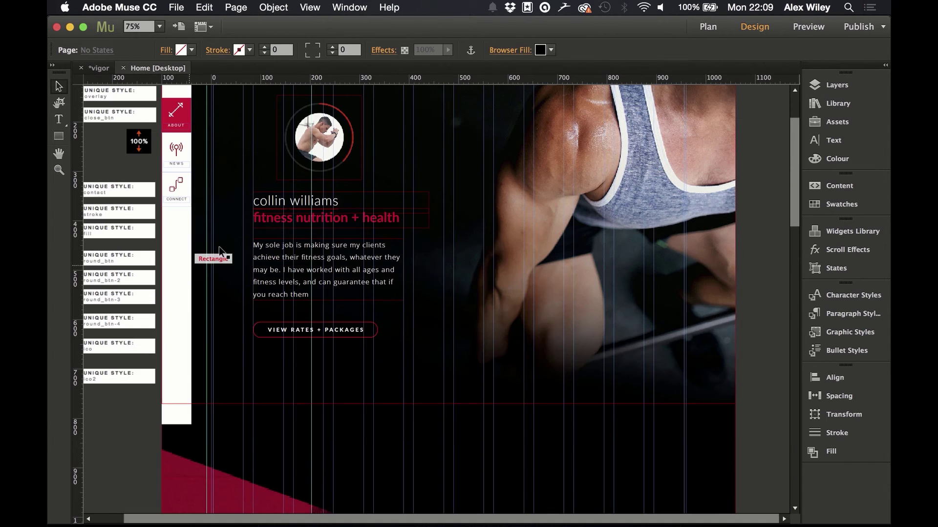
Switch to Chrome to check the profile picture's rollover effect on the Vigor home page and return to Adobe Muse.
scroll(215, 254, up, 5)
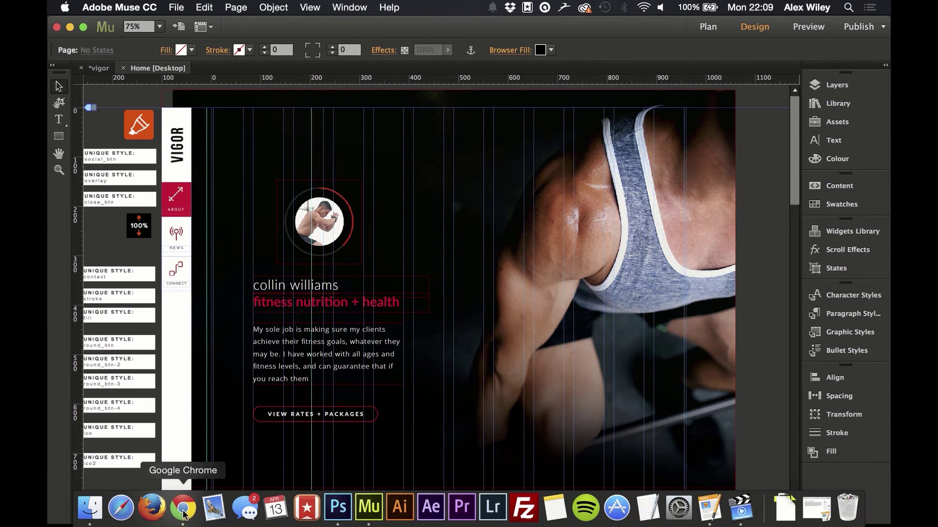
click(181, 506)
click(102, 130)
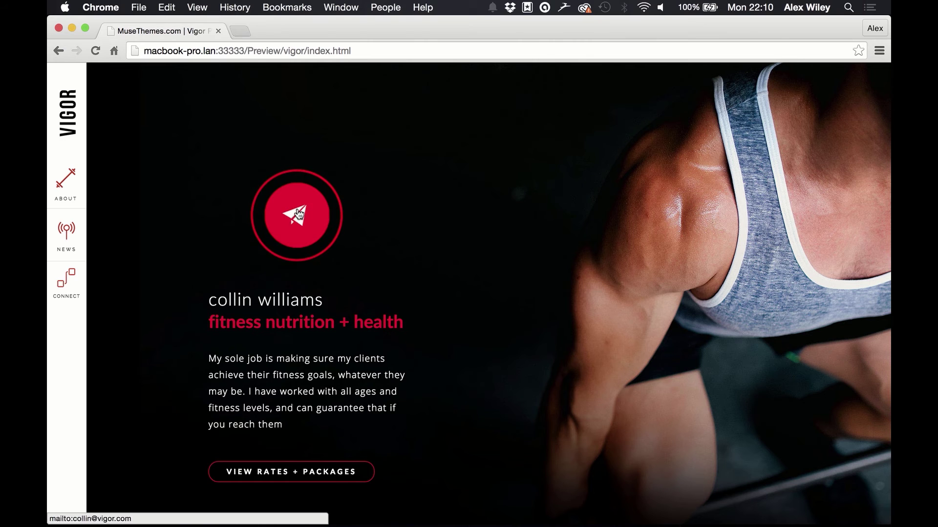
click(369, 520)
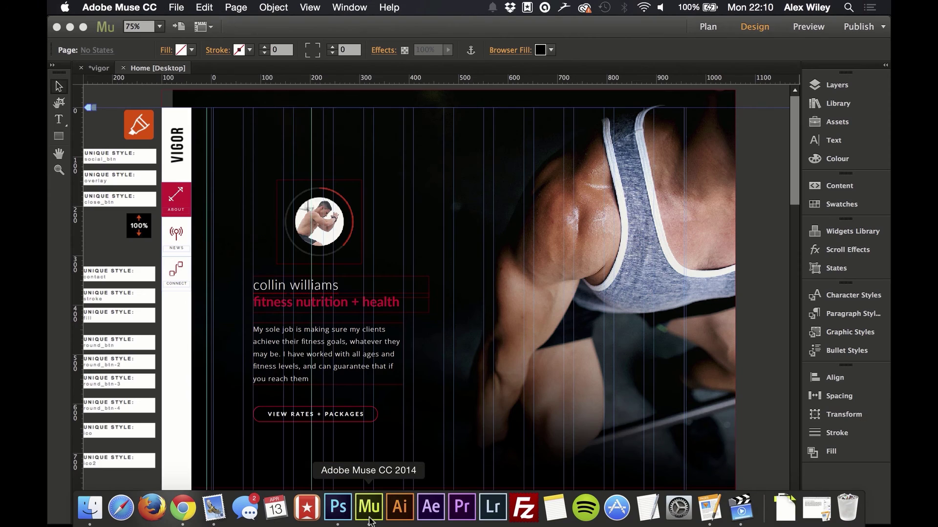
Select the circular profile picture on the Home page and examine the contact graphic style and the unique style widgets beside the page.
click(317, 223)
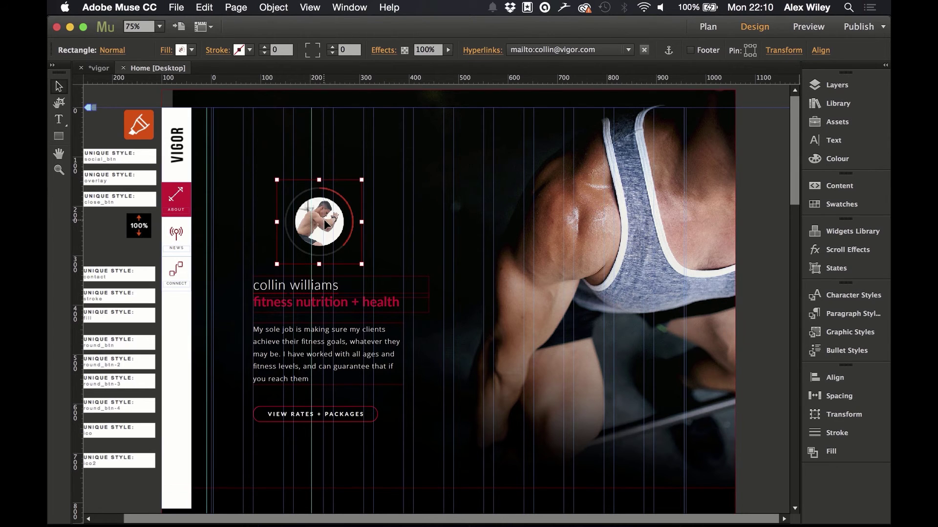
click(849, 333)
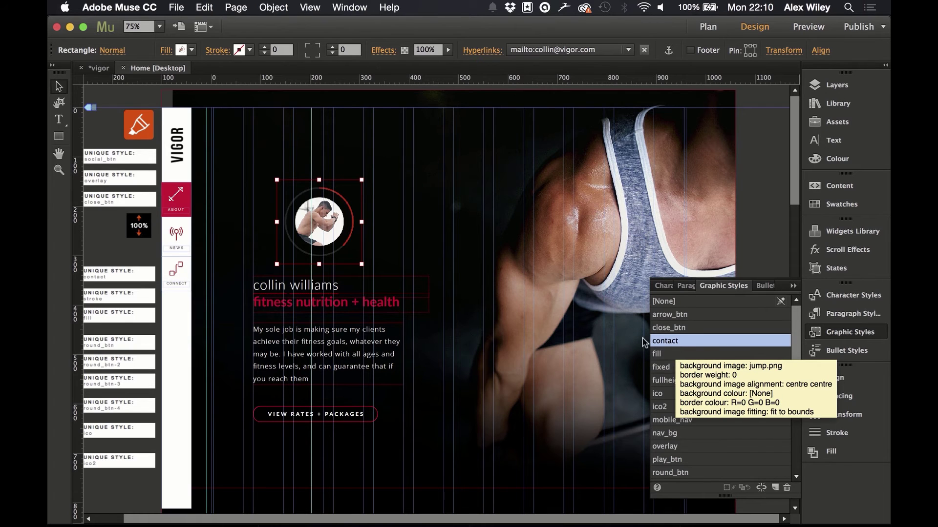
click(834, 332)
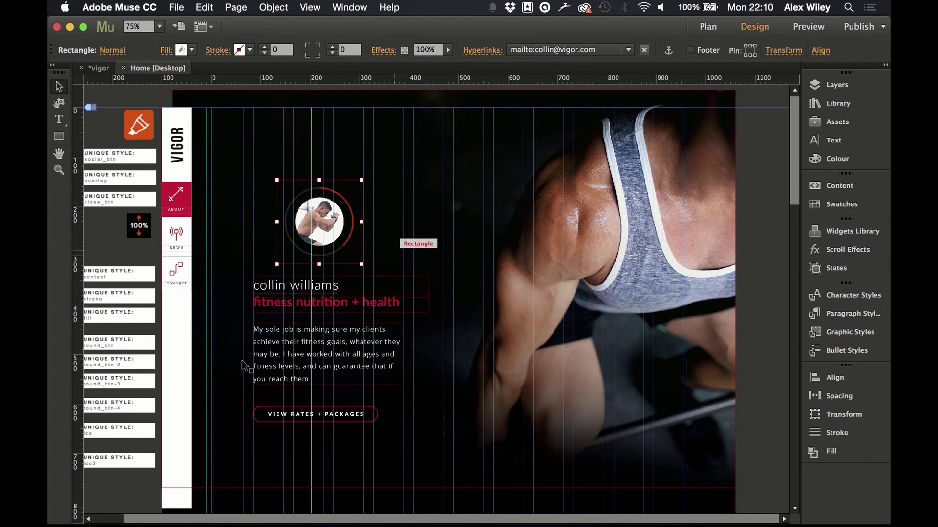
scroll(229, 359, left, 2)
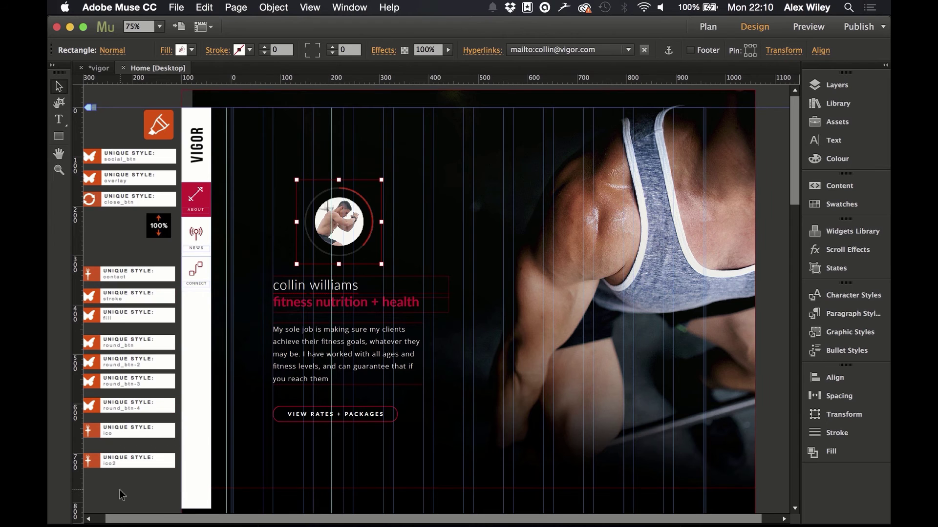
Preview the nutrition composition's targets by activating the Nutrition Plans, Weight Loss and Mass Gains triggers, ending on Nutrition Plans.
click(461, 195)
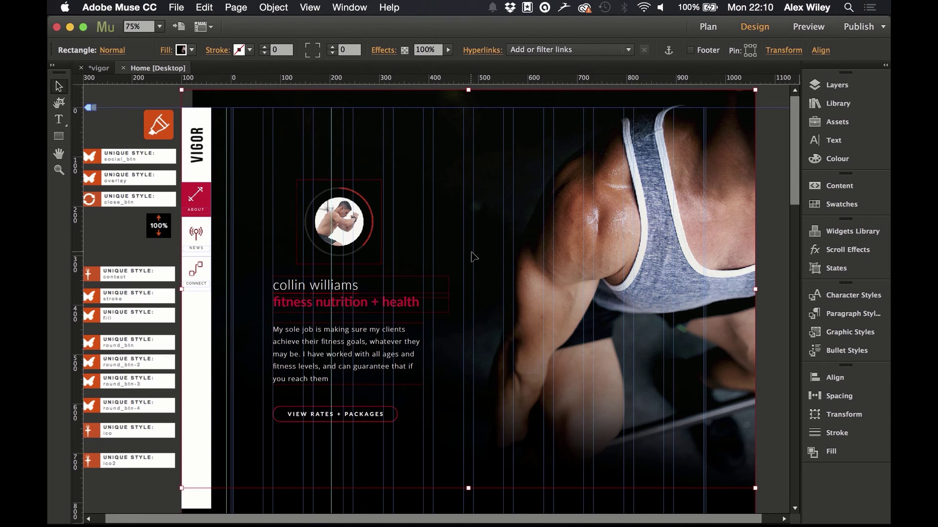
key(super+minus)
scroll(482, 299, down, 15)
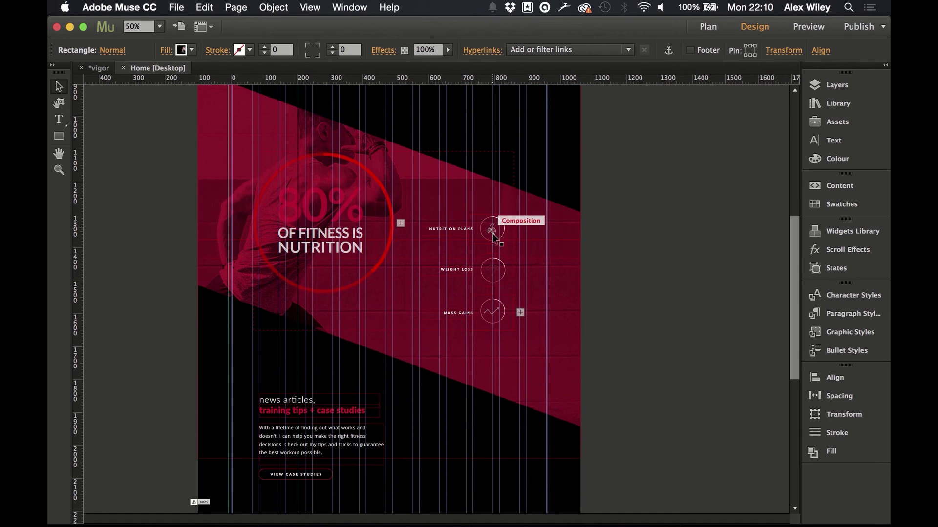
click(494, 236)
click(493, 229)
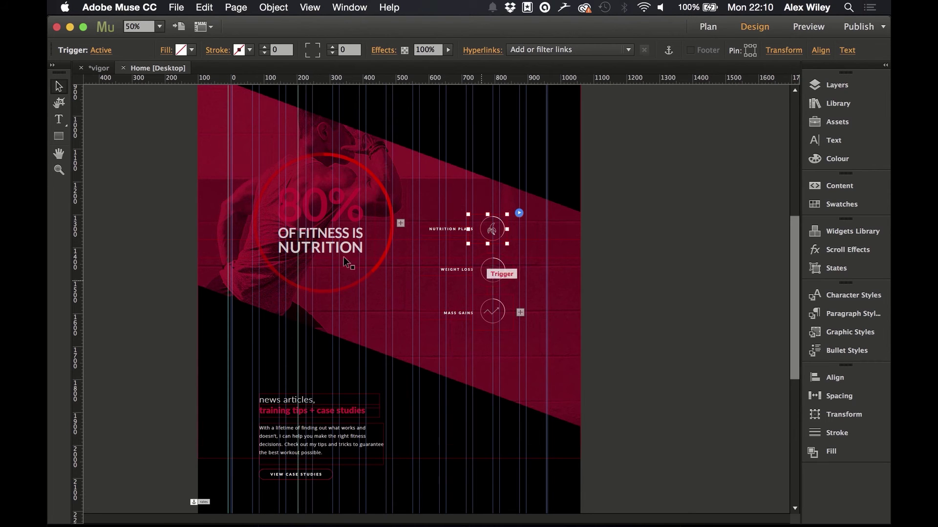
click(493, 270)
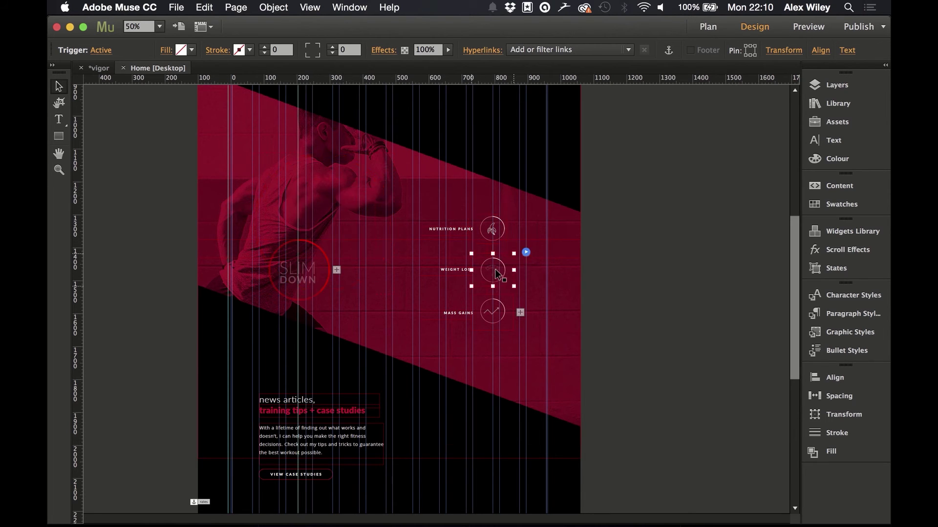
click(493, 311)
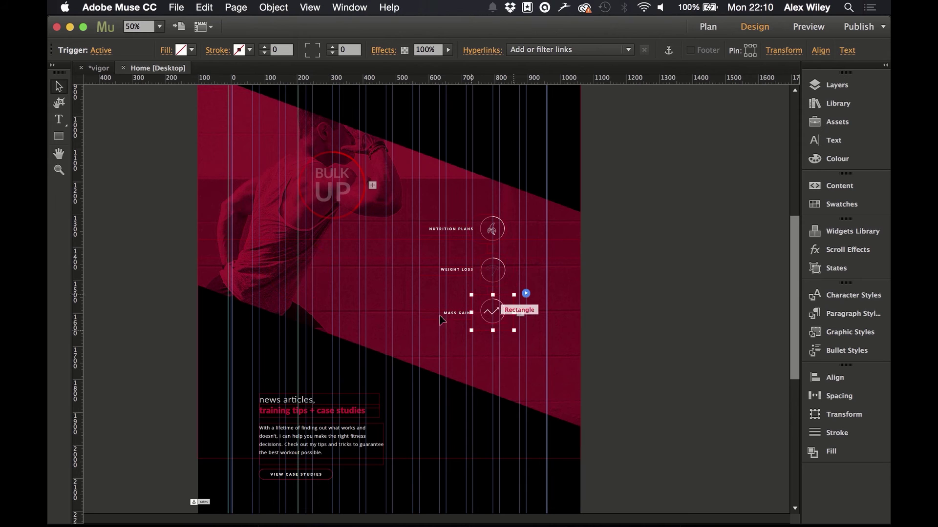
click(493, 270)
click(496, 230)
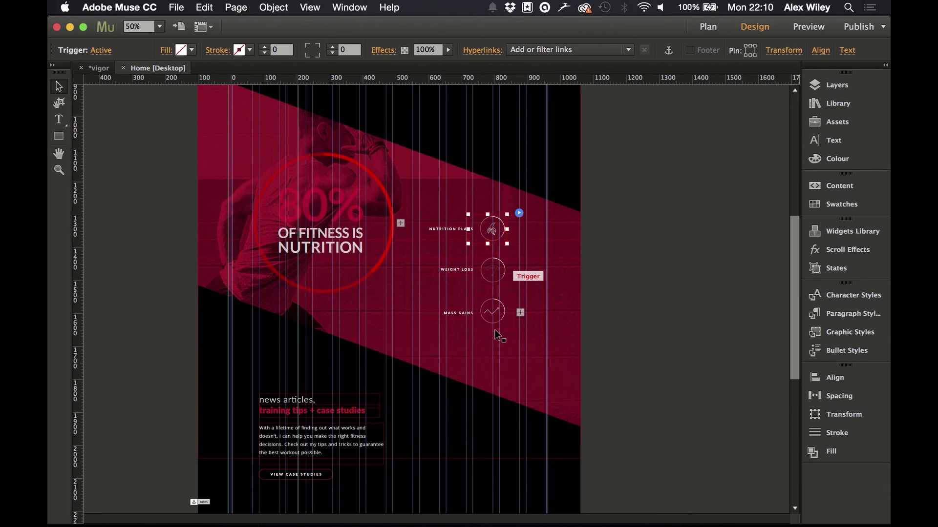
Look through the Home page's pricing tables, select the Starter package's Setmore Appointment Booking widget and deselect it again.
scroll(508, 447, down, 1)
scroll(508, 447, down, 5)
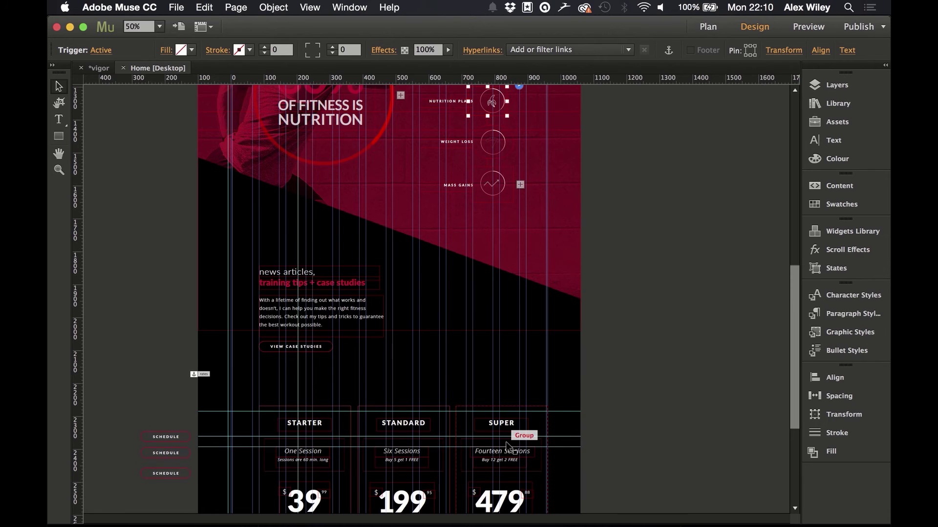
scroll(508, 447, down, 9)
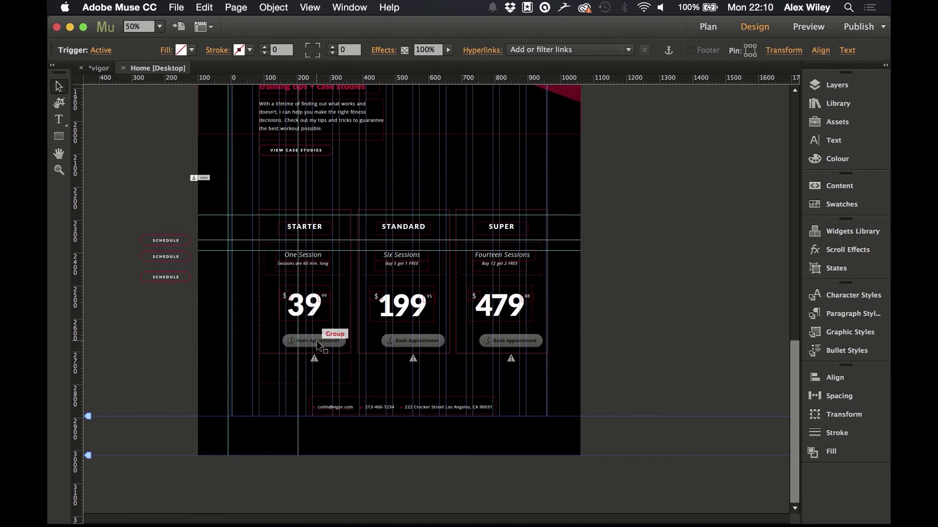
click(318, 346)
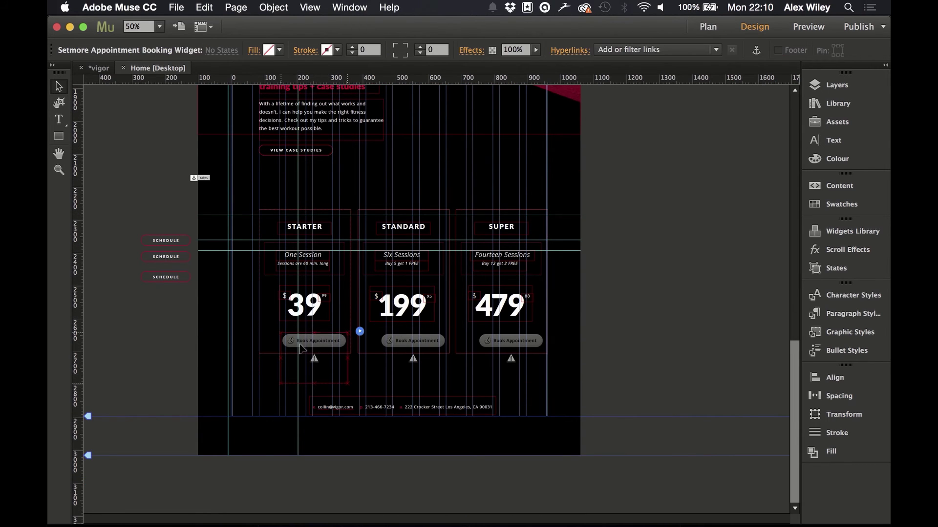
click(656, 287)
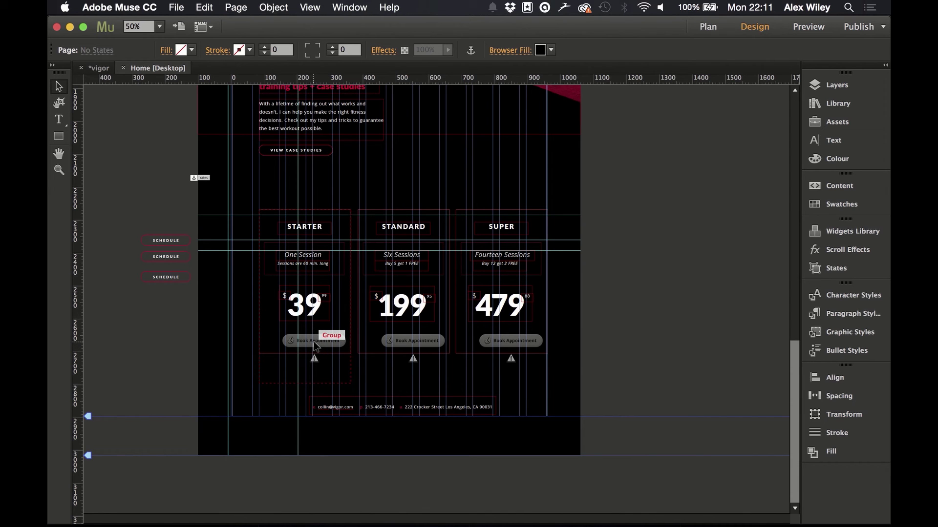
scroll(314, 345, up, 15)
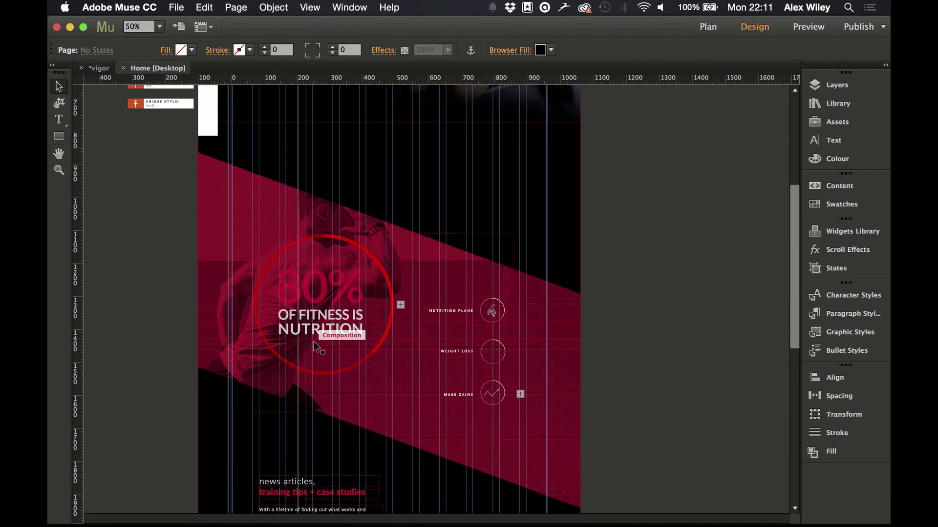
Close the Home page, open the News page from the site plan and set its zoom to 75%.
click(123, 68)
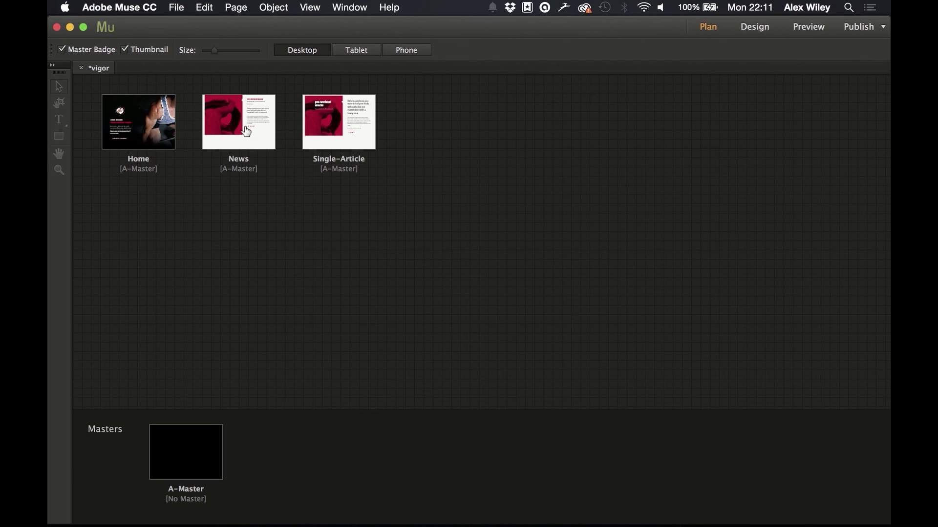
double_click(245, 123)
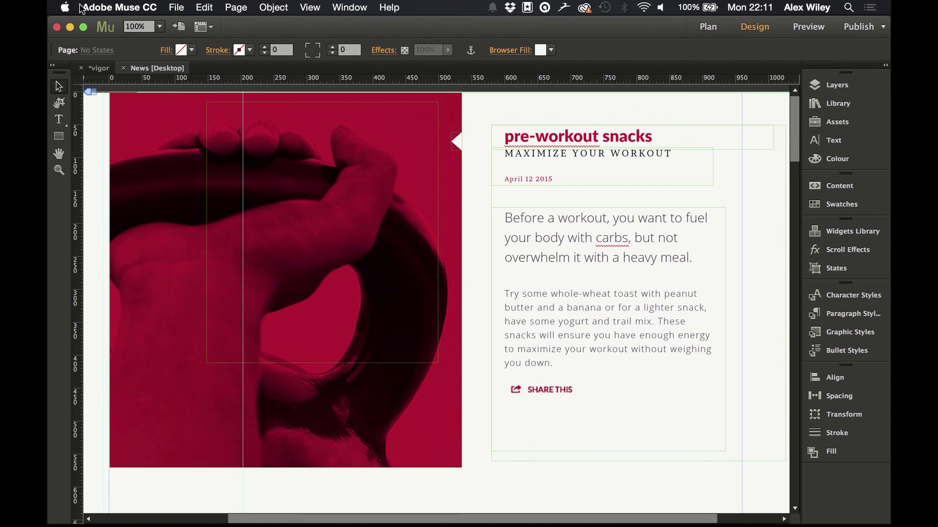
click(159, 26)
click(176, 57)
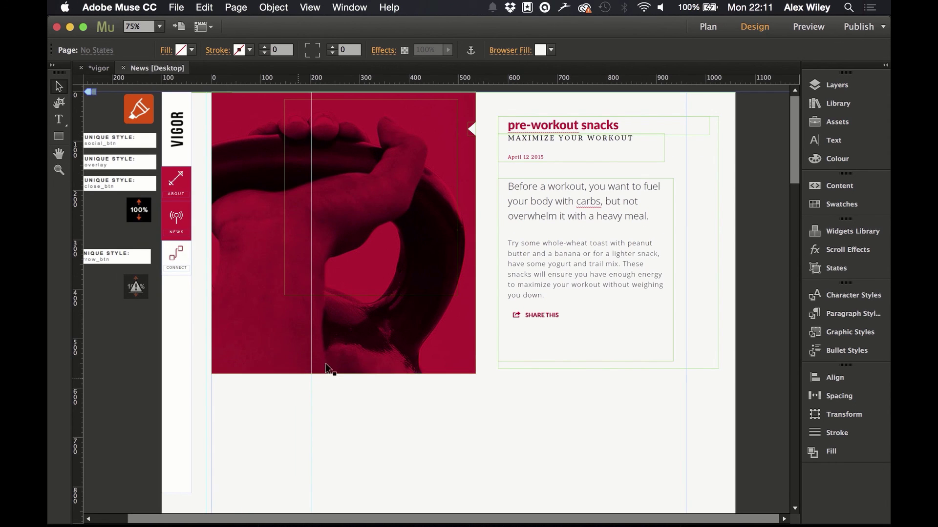
Look through the News page's articles, from pre-workout snacks and four at-home workouts to training with your significant other.
scroll(384, 399, down, 10)
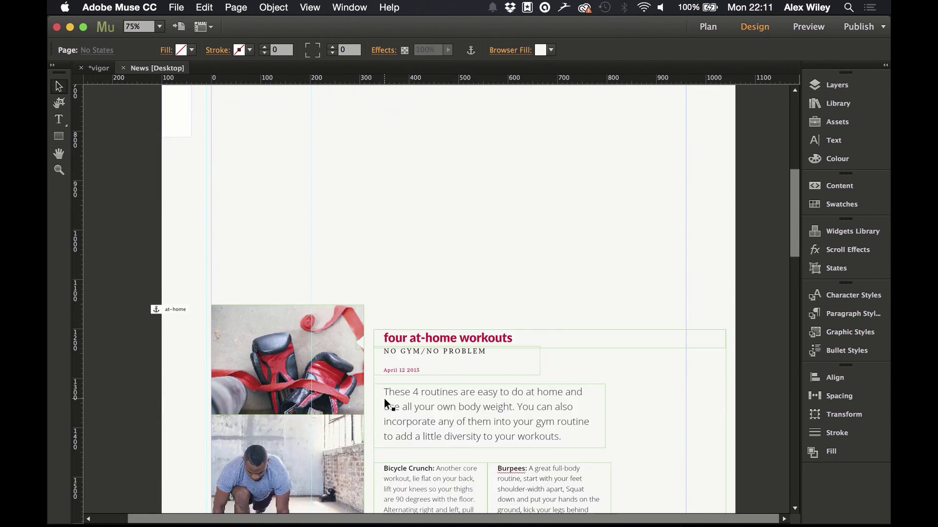
scroll(384, 399, down, 18)
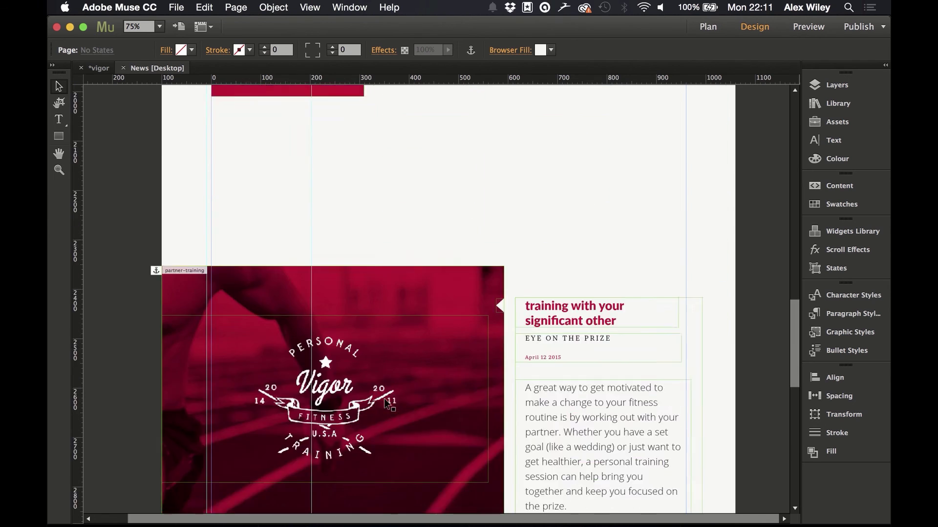
scroll(384, 398, down, 16)
scroll(384, 398, up, 20)
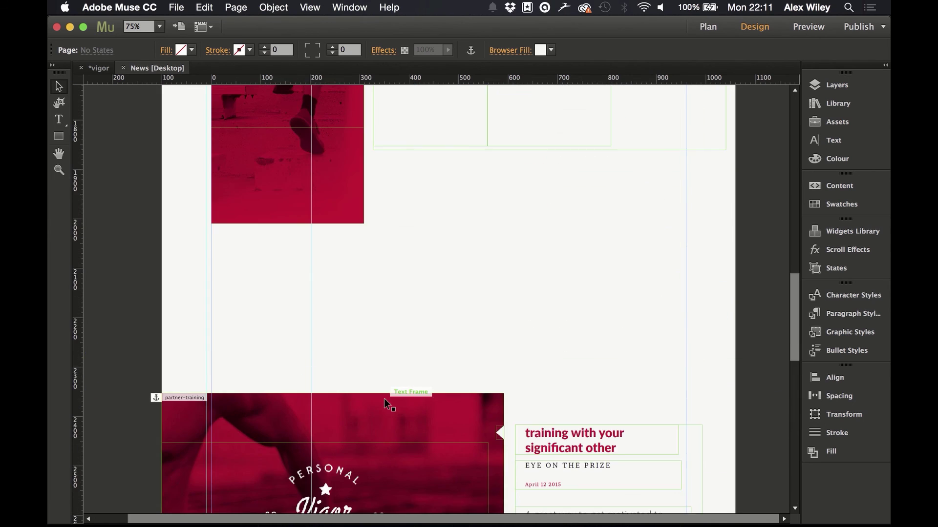
scroll(384, 399, up, 20)
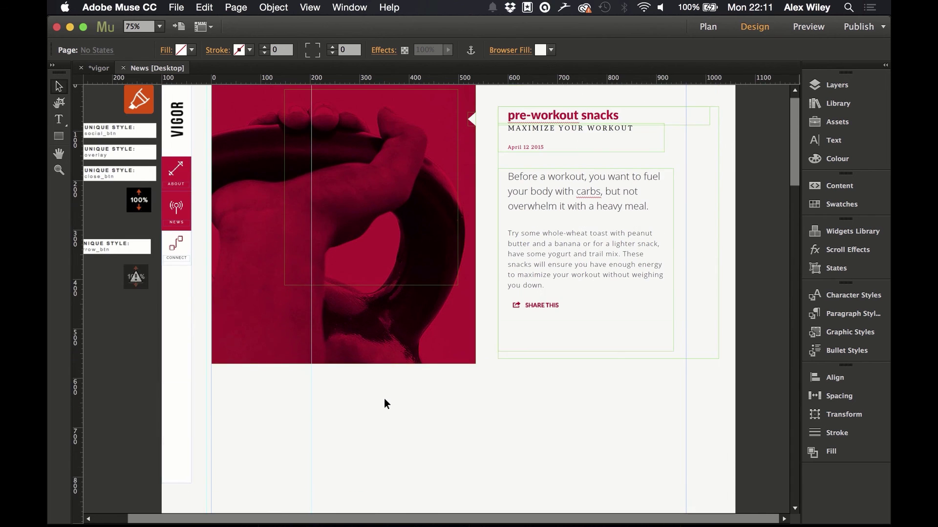
scroll(384, 399, down, 11)
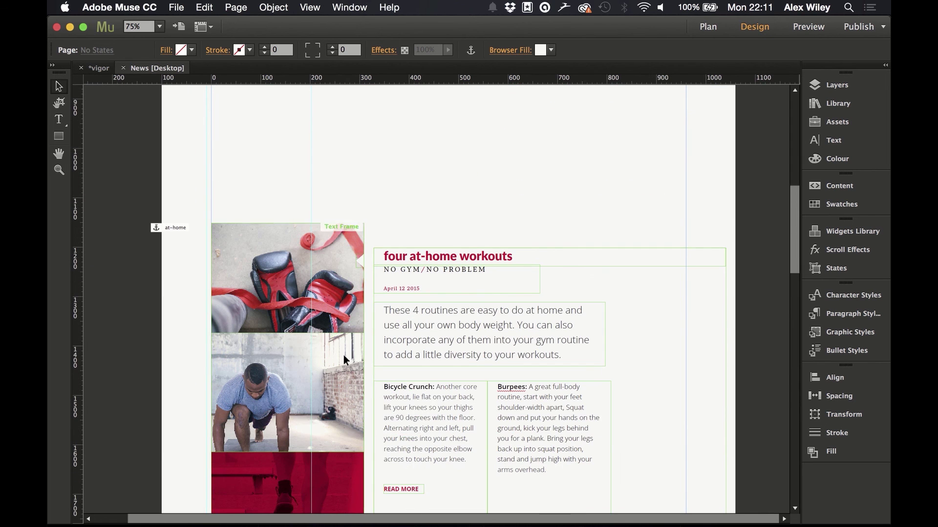
scroll(336, 366, down, 14)
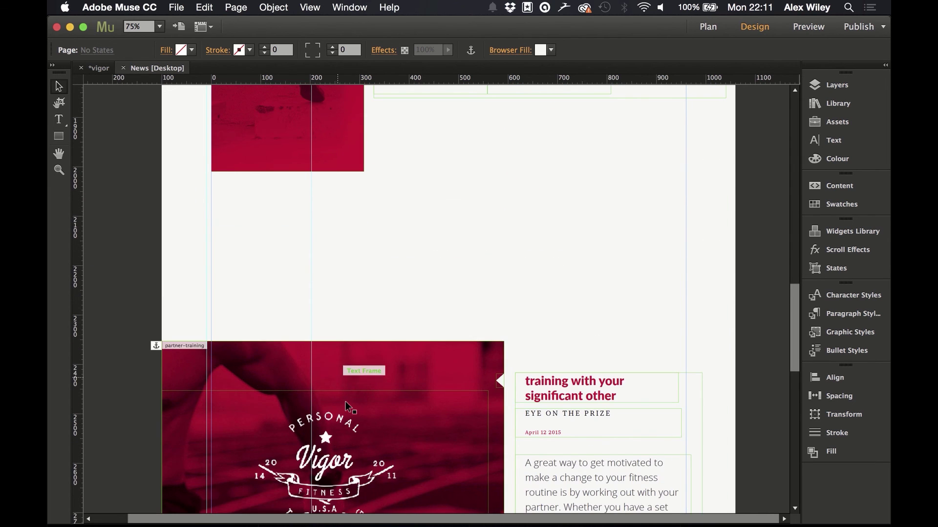
scroll(344, 402, down, 12)
scroll(345, 408, up, 6)
scroll(345, 404, up, 15)
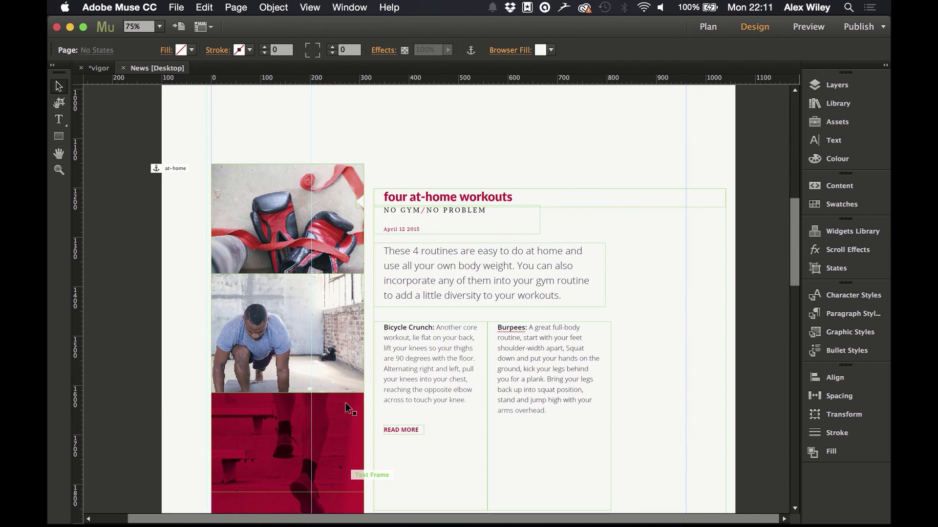
Select the four at-home workouts heading text frame and examine its motion settings in the scroll effects.
click(432, 199)
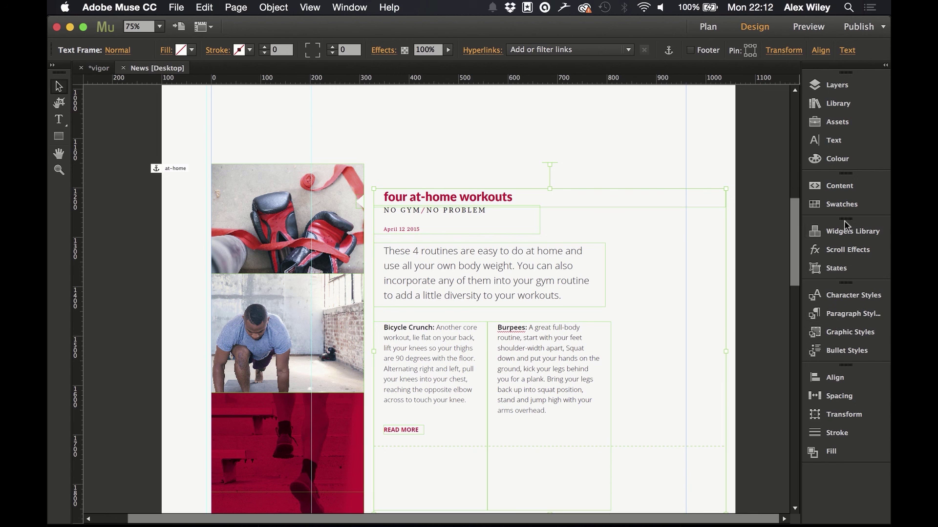
click(840, 253)
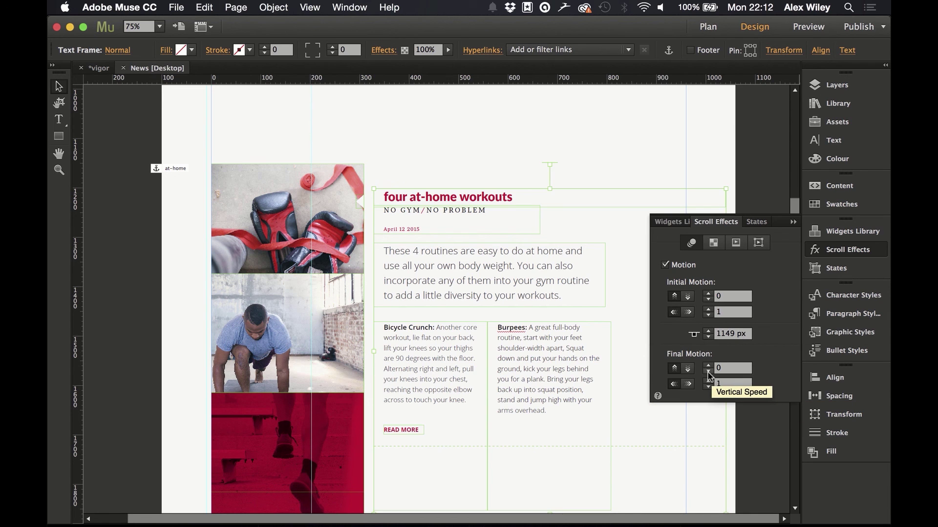
click(829, 251)
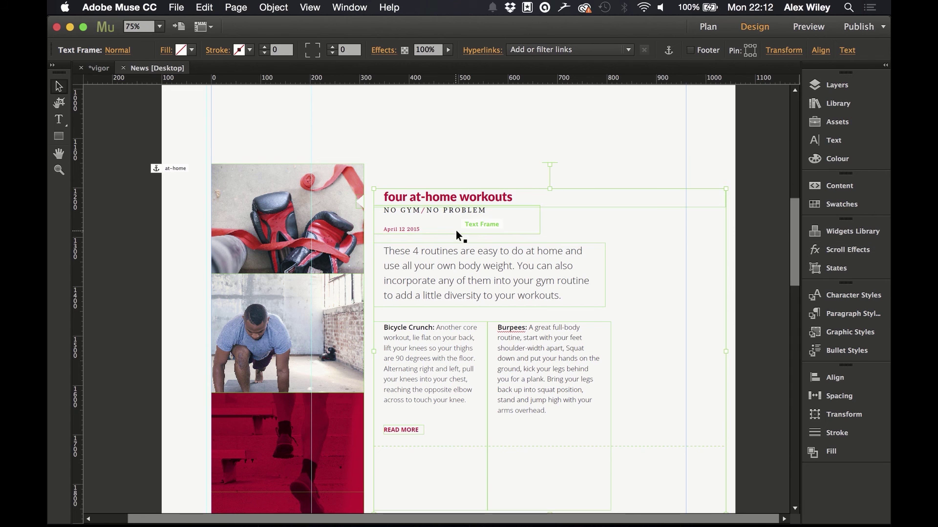
Inspect the article's intro paragraph in text editing mode, return to the Selection tool and select the image text frame beside it.
click(414, 282)
double_click(424, 277)
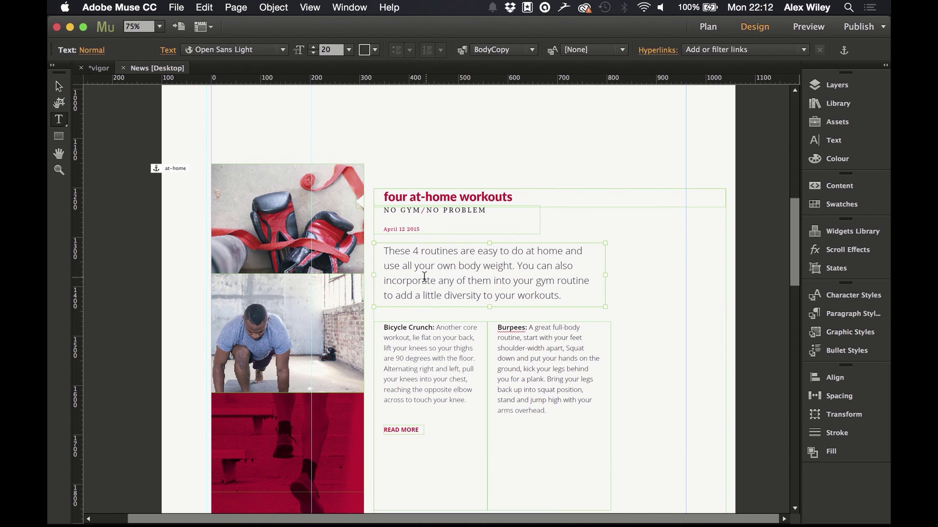
click(58, 86)
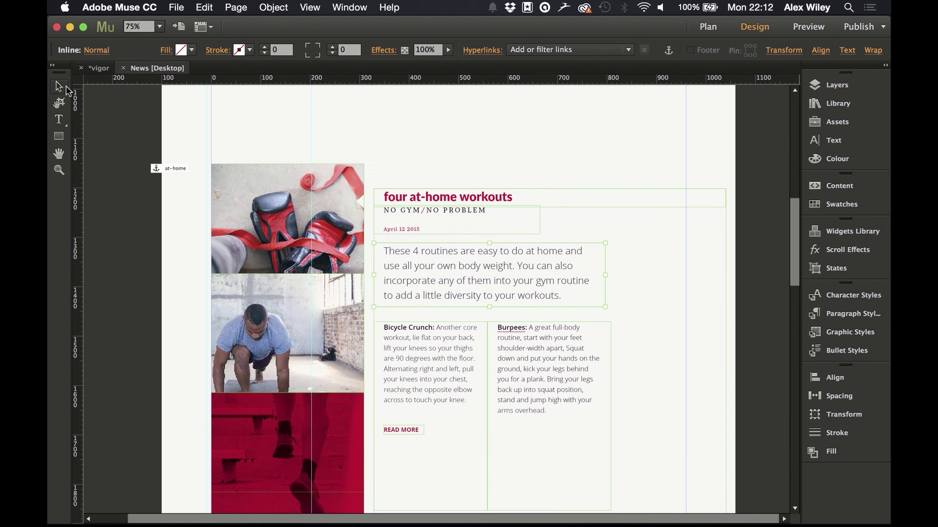
click(280, 223)
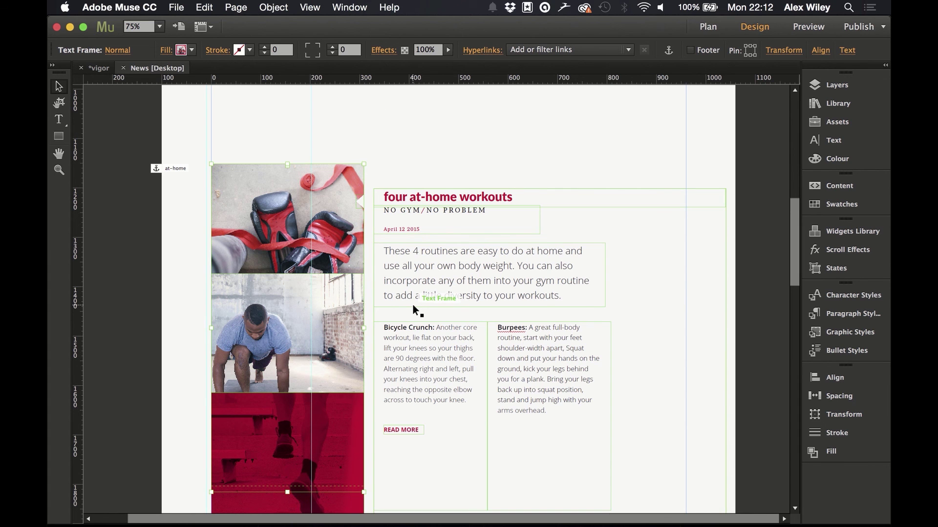
Switch to the Chrome preview and look through the Vigor home page down to its 80% of fitness is nutrition section.
scroll(413, 307, down, 3)
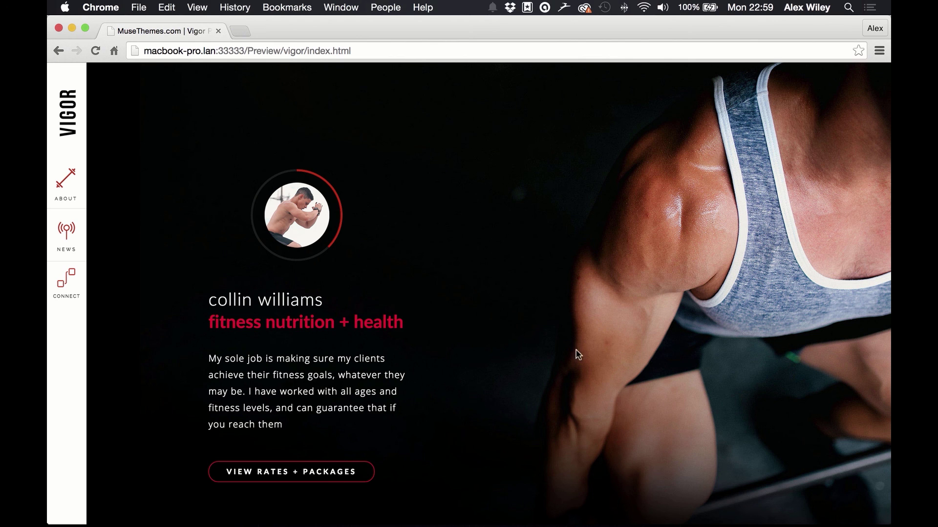
scroll(462, 405, down, 8)
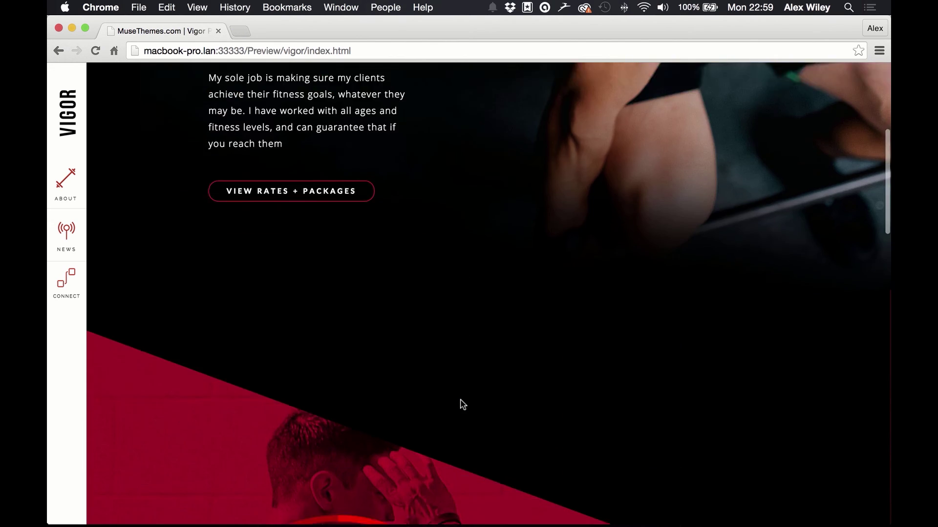
scroll(462, 404, down, 5)
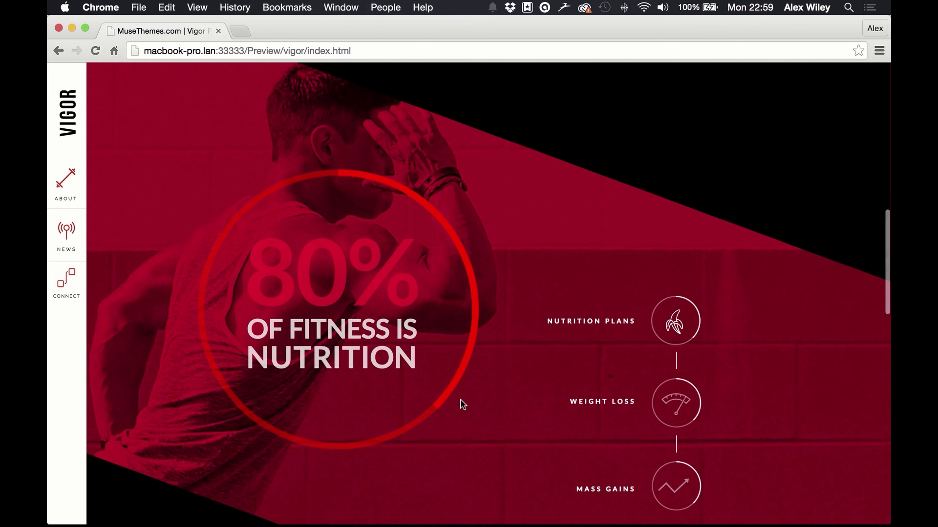
scroll(460, 399, down, 2)
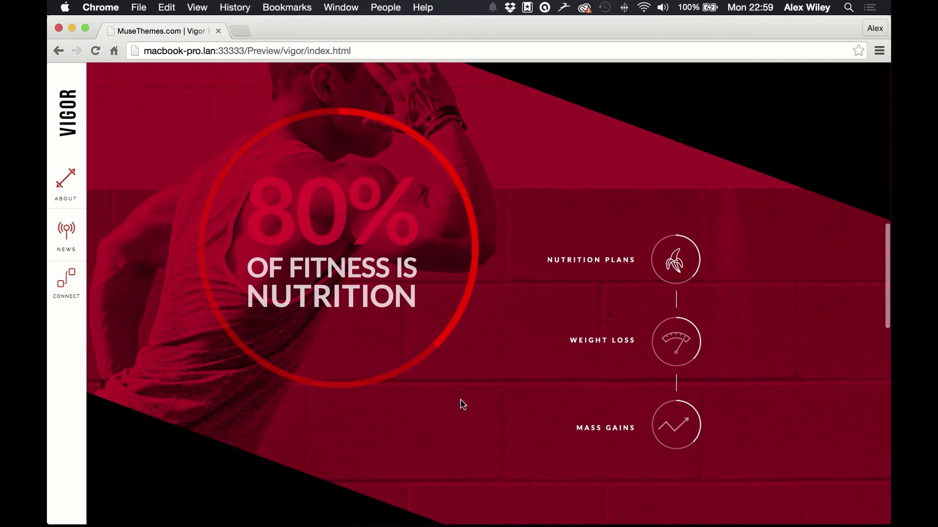
scroll(460, 399, up, 10)
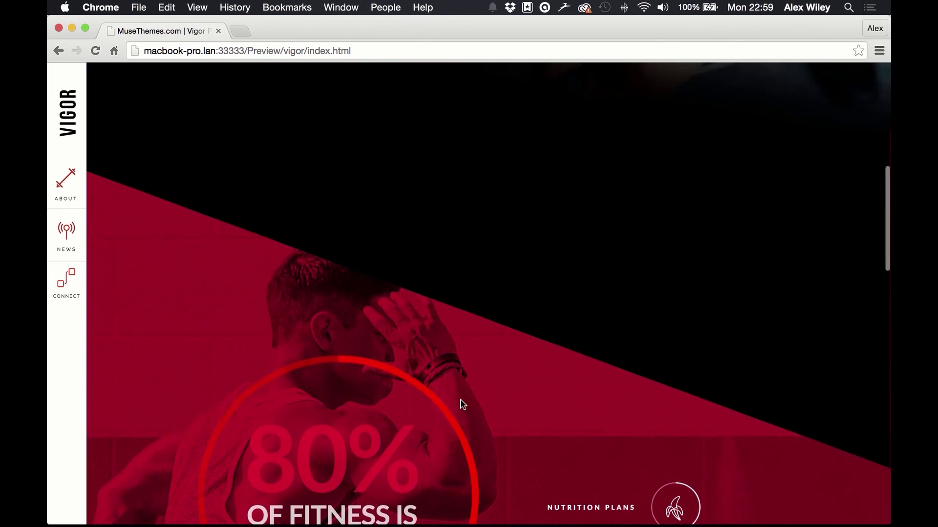
scroll(460, 399, down, 8)
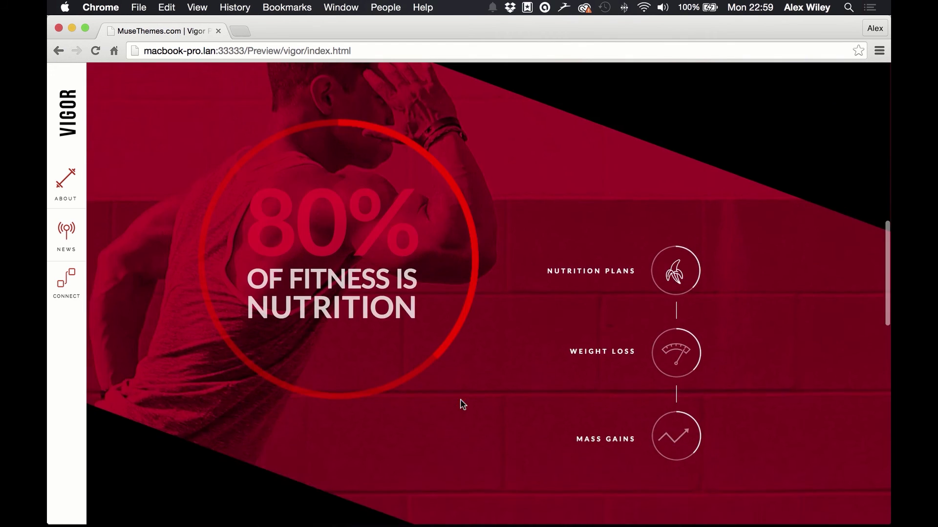